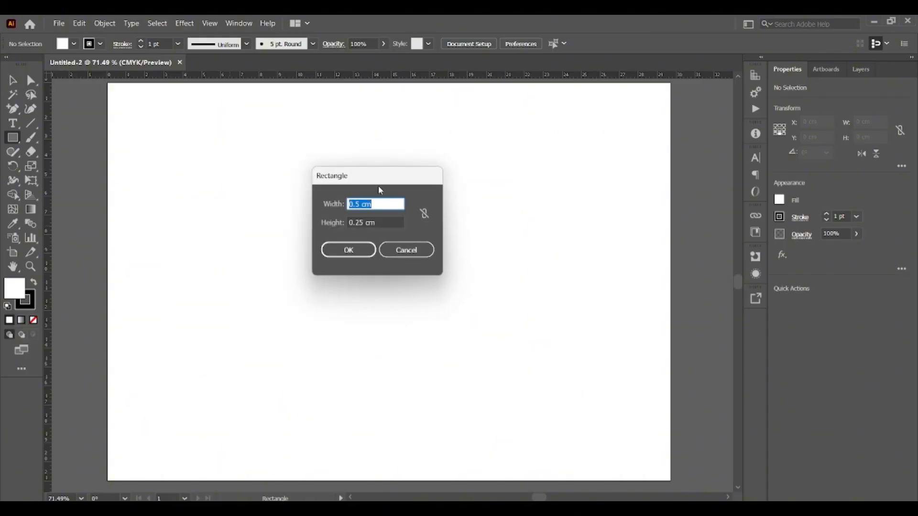
Create a rectangle 7.5 cm wide and 11.7 cm high.
text(7.5)
double_click(358, 222)
drag(358, 222, 336, 225)
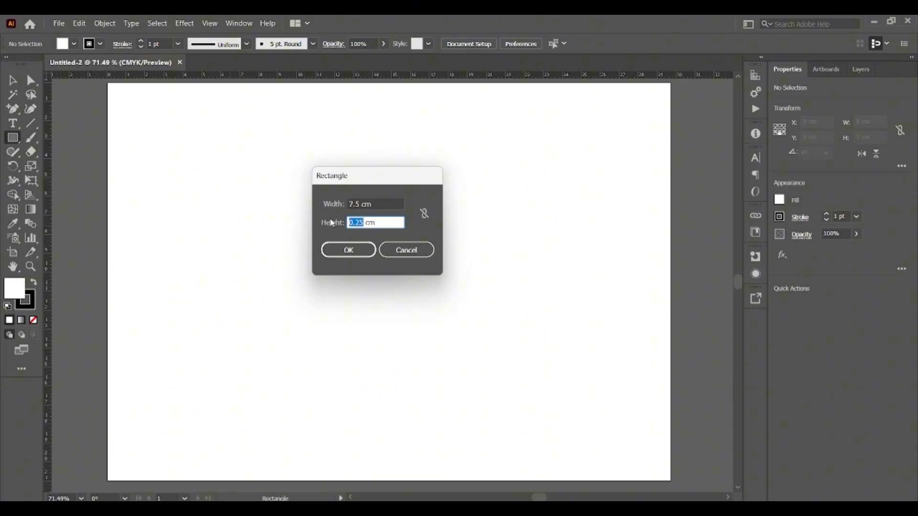
text(11.7)
click(340, 248)
Move the rectangle to the right and slightly up, to an X position of about 10.5 cm.
key(v)
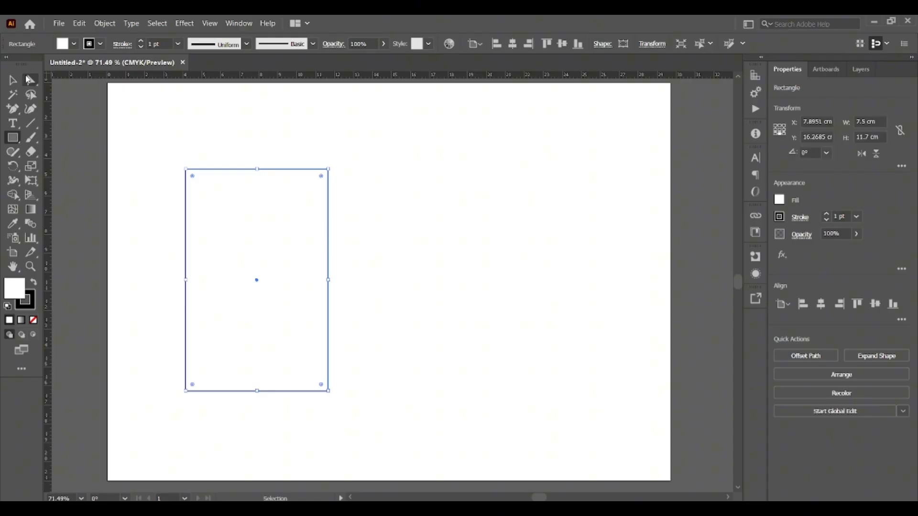
click(17, 79)
click(257, 280)
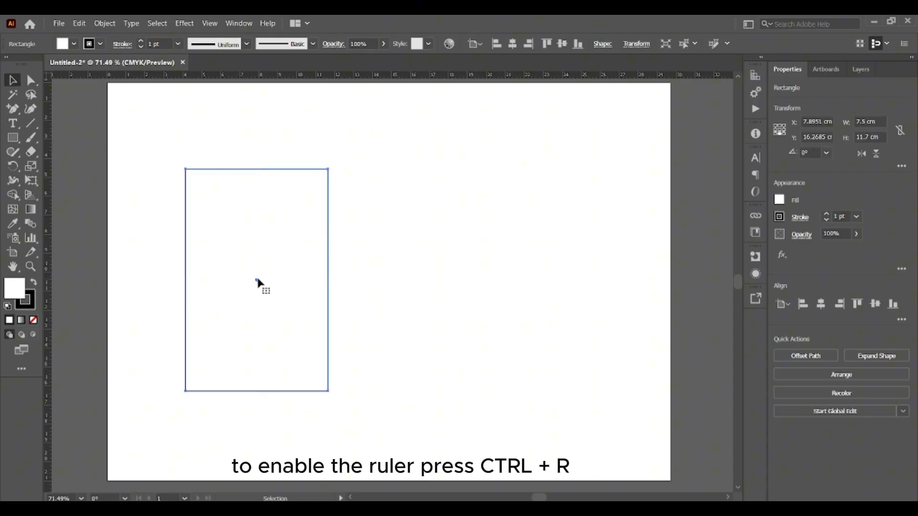
drag(257, 280, 282, 277)
click(395, 258)
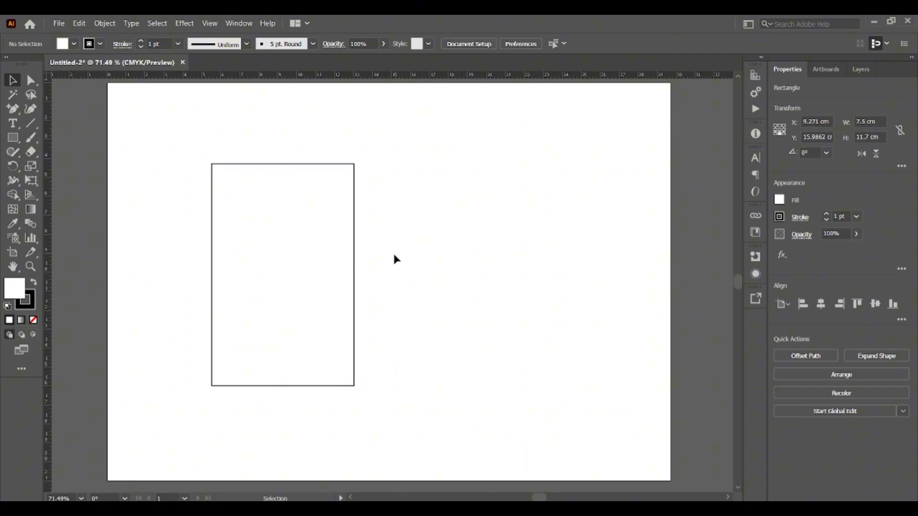
click(275, 165)
drag(282, 279, 305, 279)
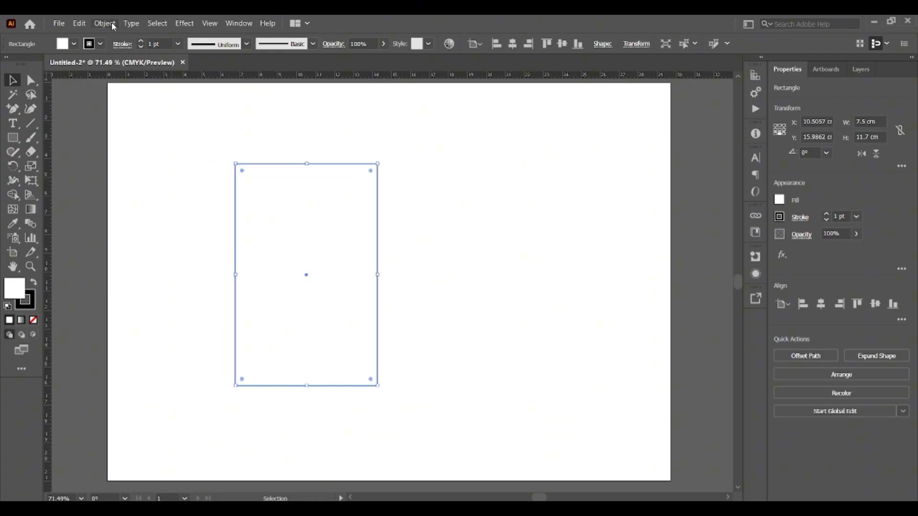
Duplicate the rectangle in place and move the copy flush against the original's right edge.
click(78, 24)
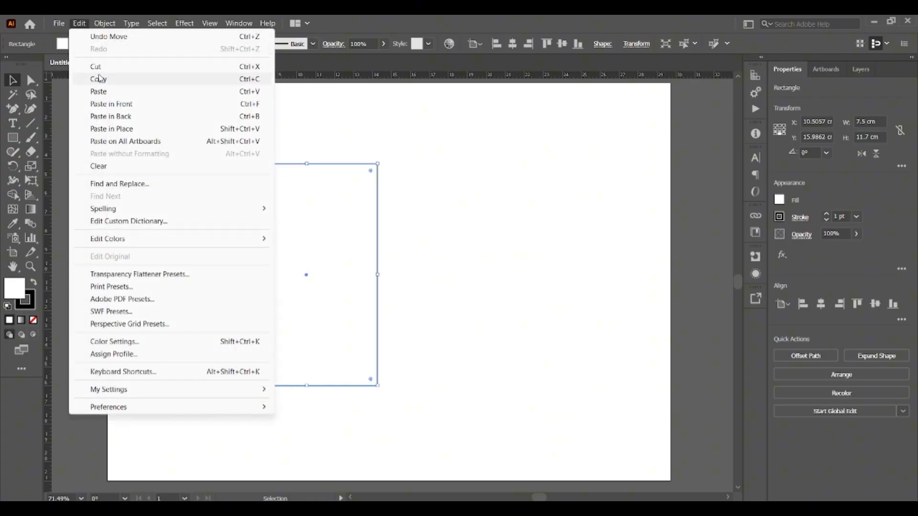
click(101, 78)
click(79, 23)
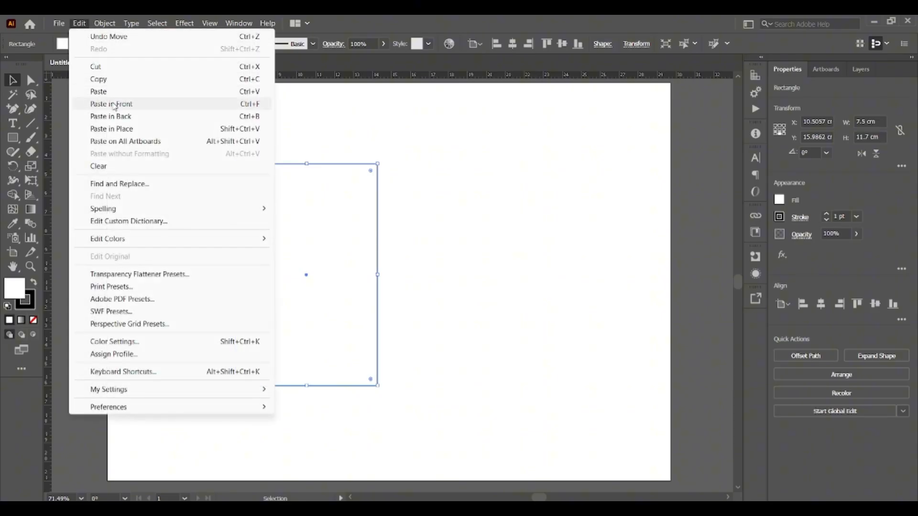
click(122, 129)
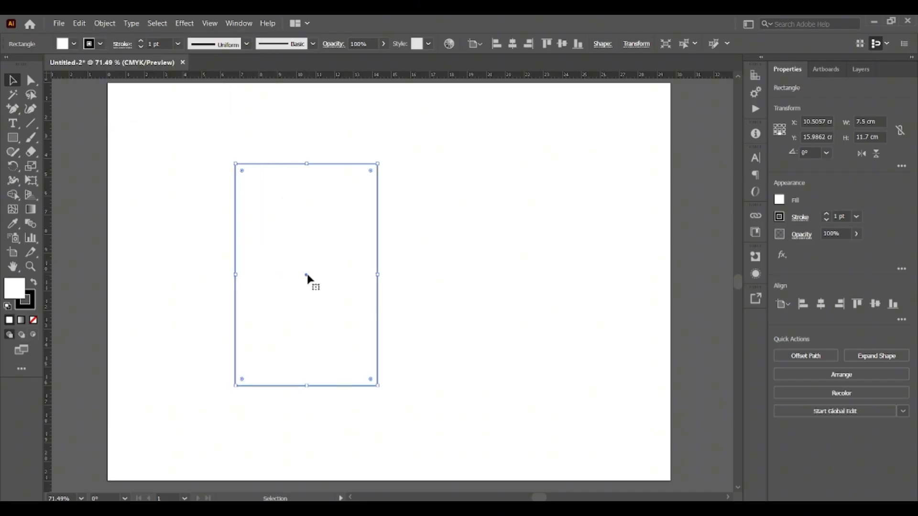
drag(307, 273, 449, 276)
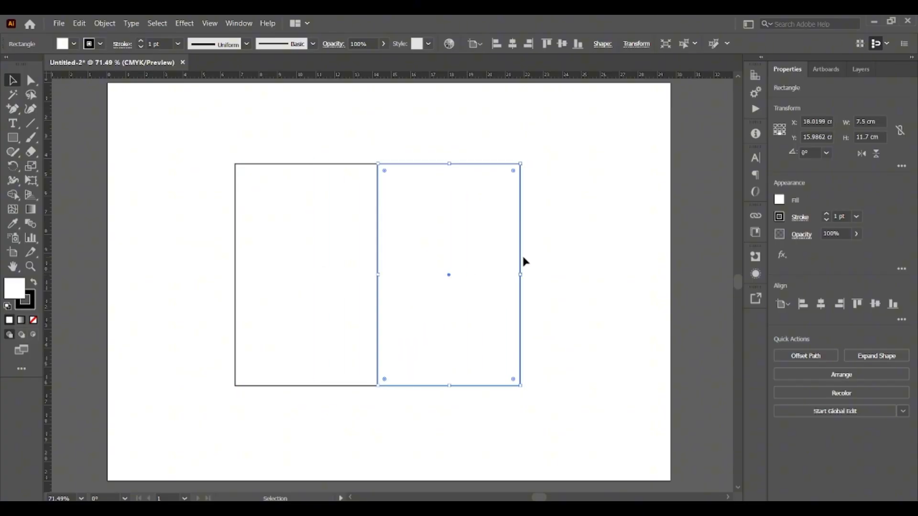
Set the copied rectangle's width to 3 cm, using its left-middle reference point so the shared edge stays fixed.
click(775, 125)
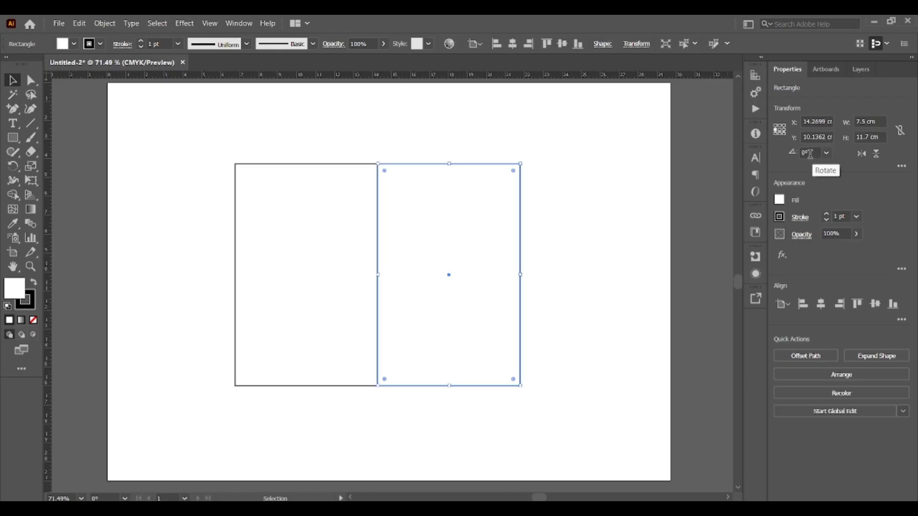
click(871, 121)
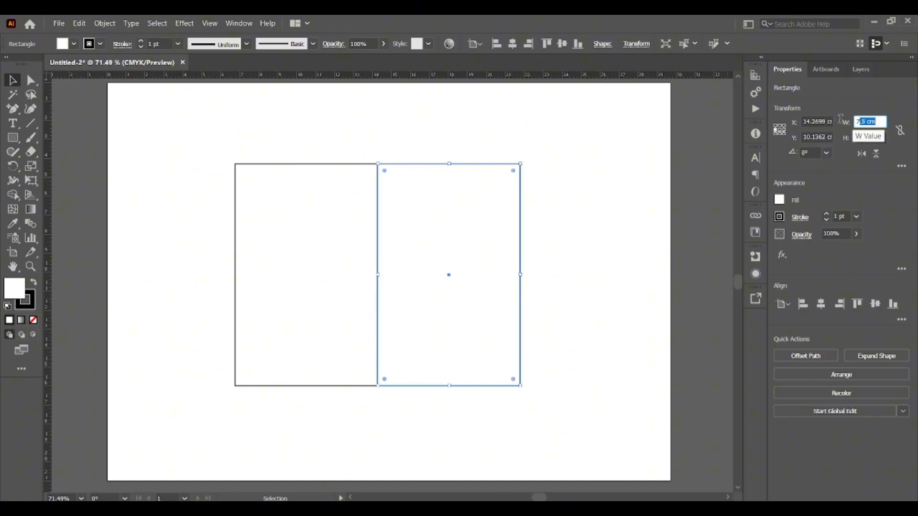
click(868, 137)
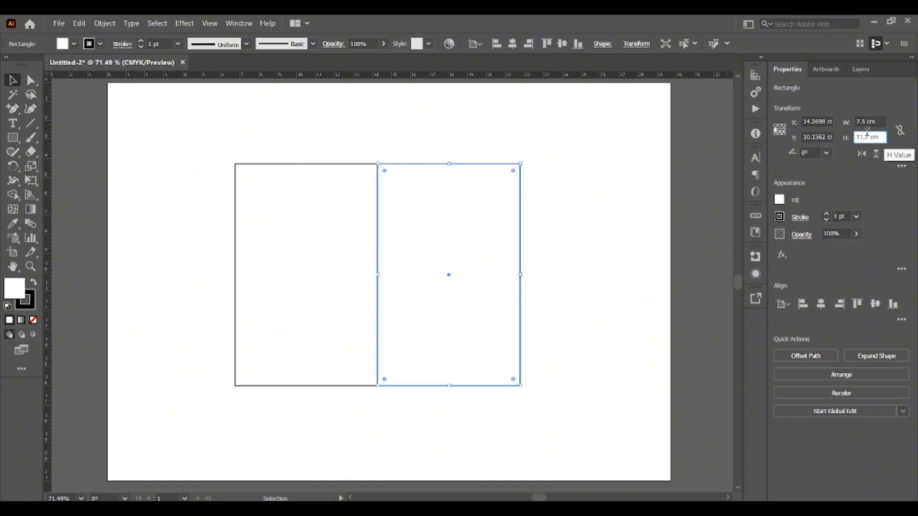
click(865, 120)
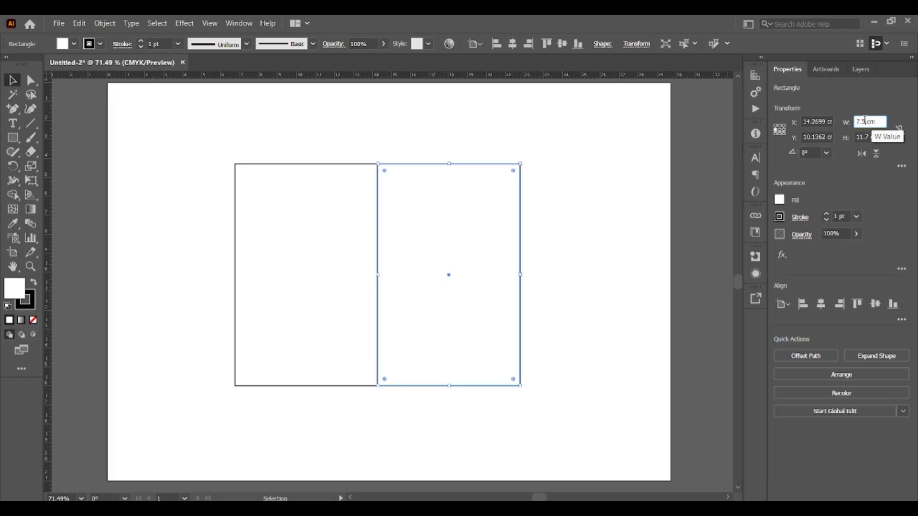
key(BackSpace)
key(BackSpace)
key(BackSpace)
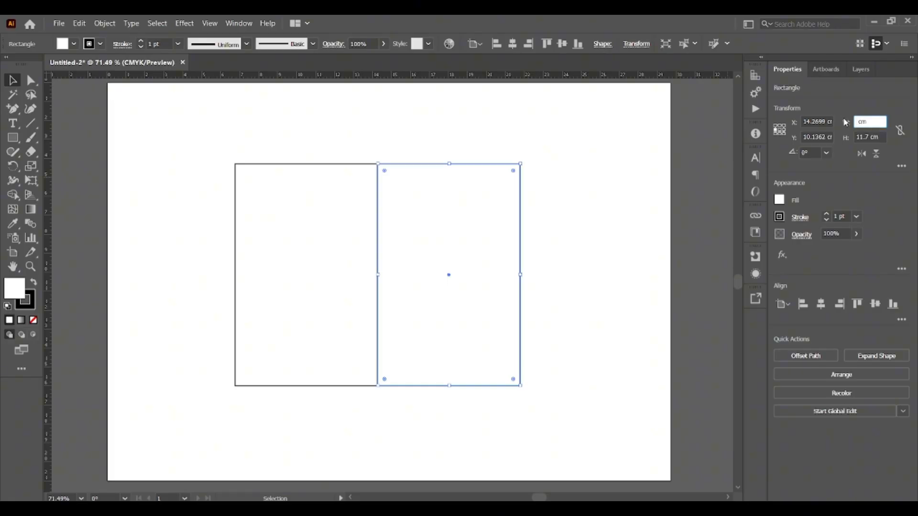
text(3)
key(Return)
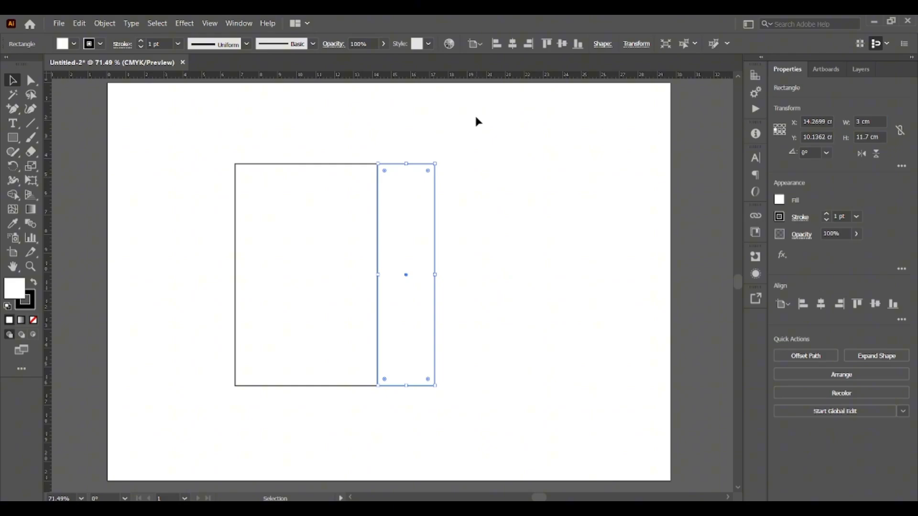
Move both rectangles together to the left, to an X position of about 3.5 cm.
click(206, 142)
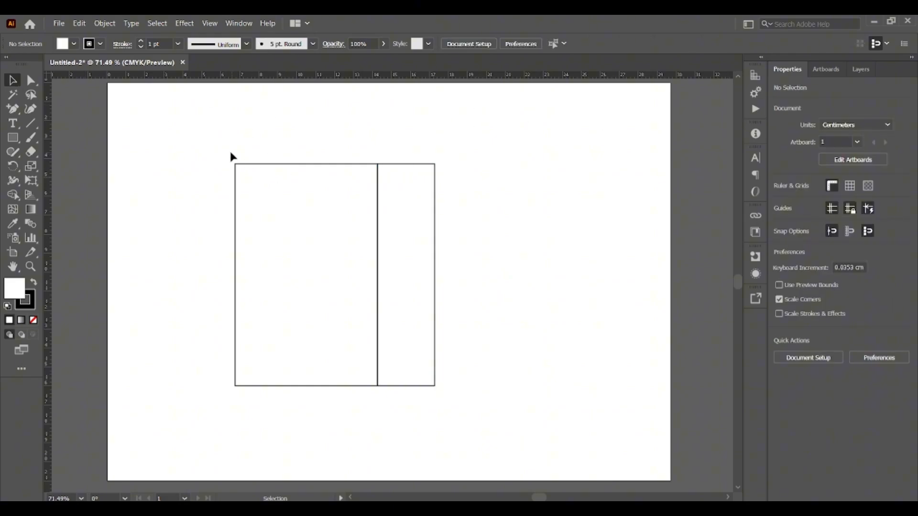
drag(222, 151, 475, 398)
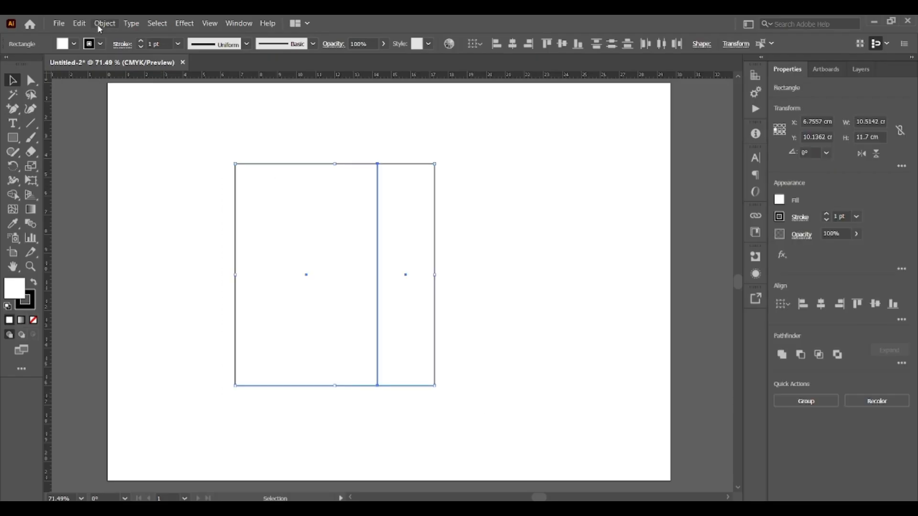
drag(306, 275, 244, 275)
Duplicate the pair of rectangles in place and move the copies flush against the right edge of the 3 cm panel.
click(79, 23)
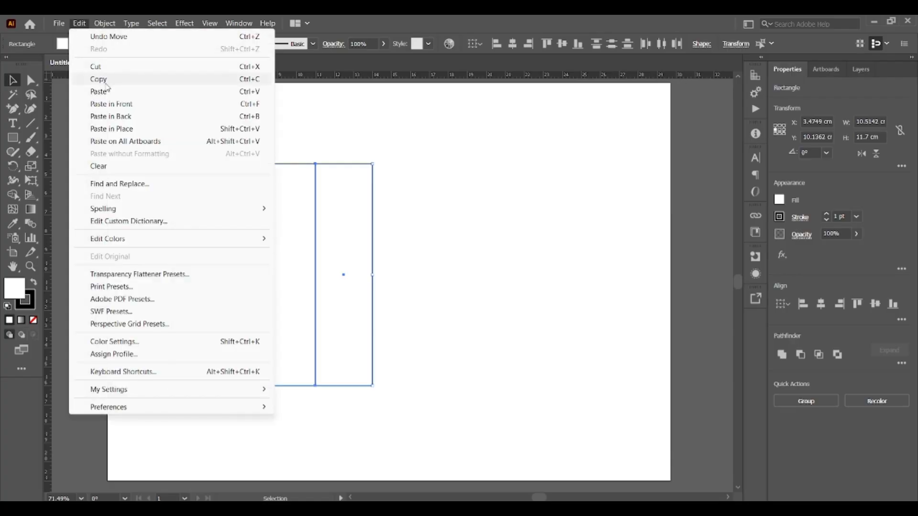
click(105, 81)
click(79, 23)
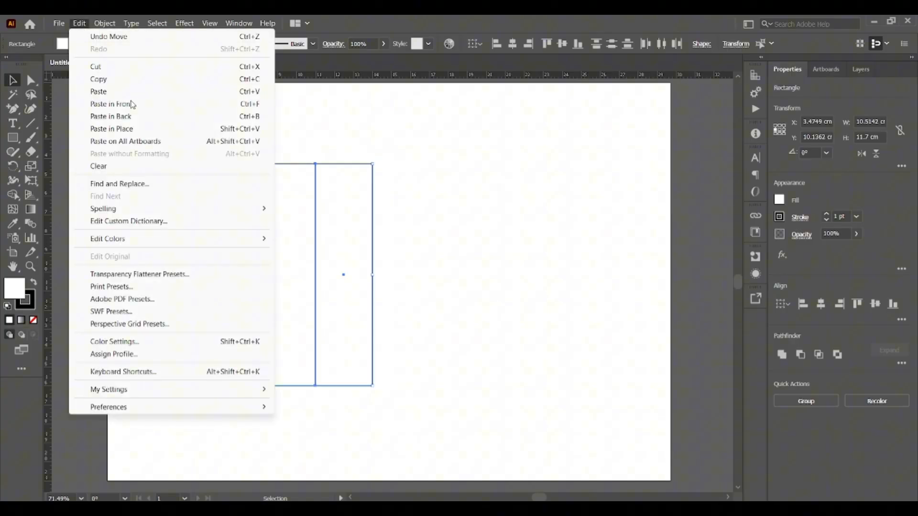
click(153, 130)
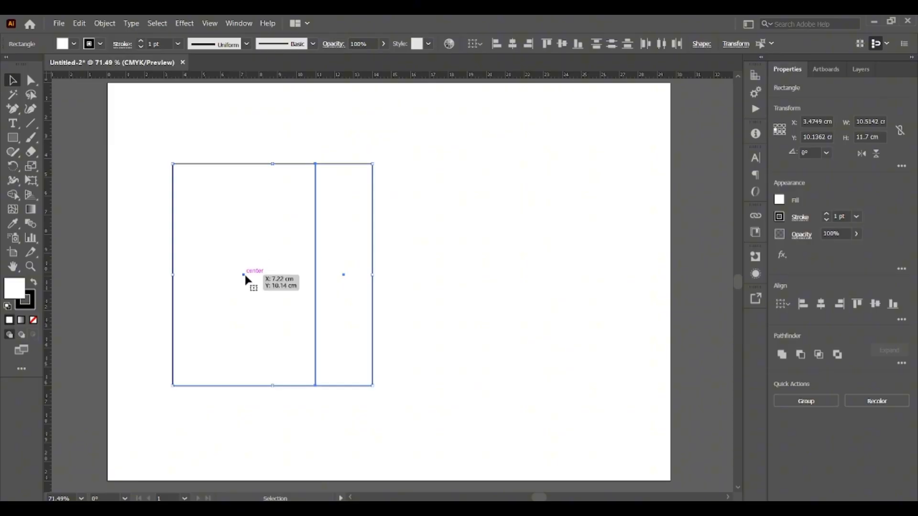
drag(244, 276, 443, 278)
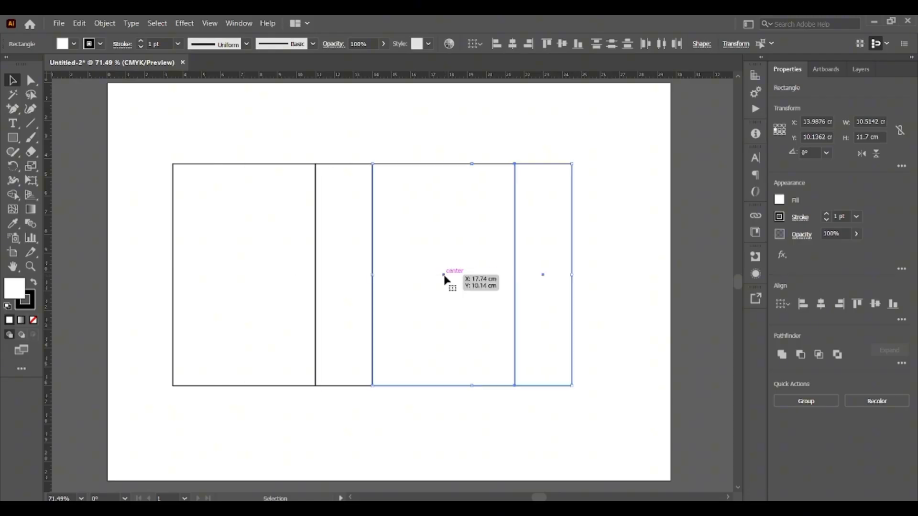
click(476, 410)
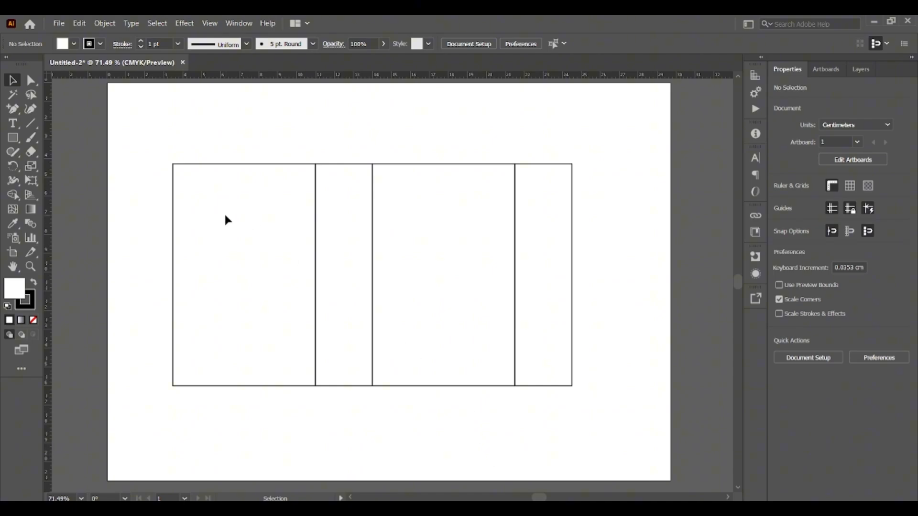
Move all four panels together to the right, to an X position of about 4.8 cm.
drag(205, 184, 573, 416)
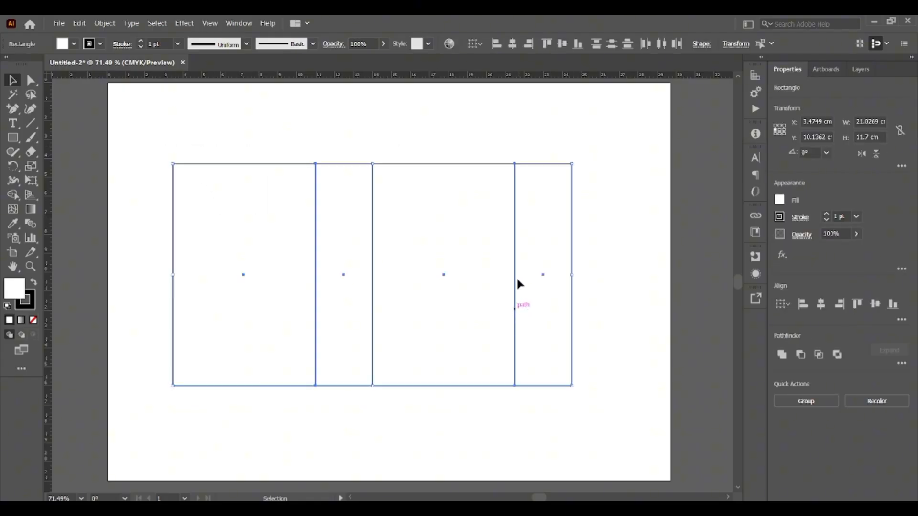
drag(444, 277, 469, 281)
click(434, 415)
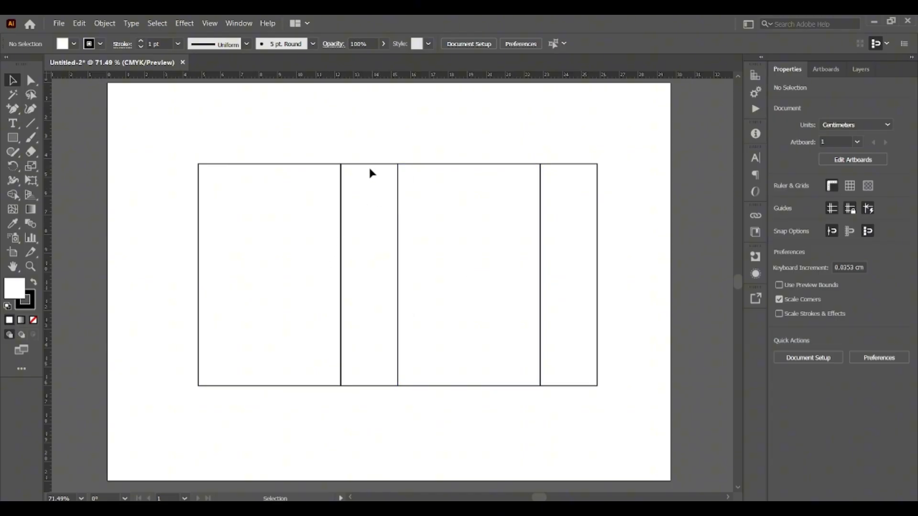
Duplicate the leftmost wide panel in place and move the copy flush against its left edge.
click(350, 170)
click(277, 169)
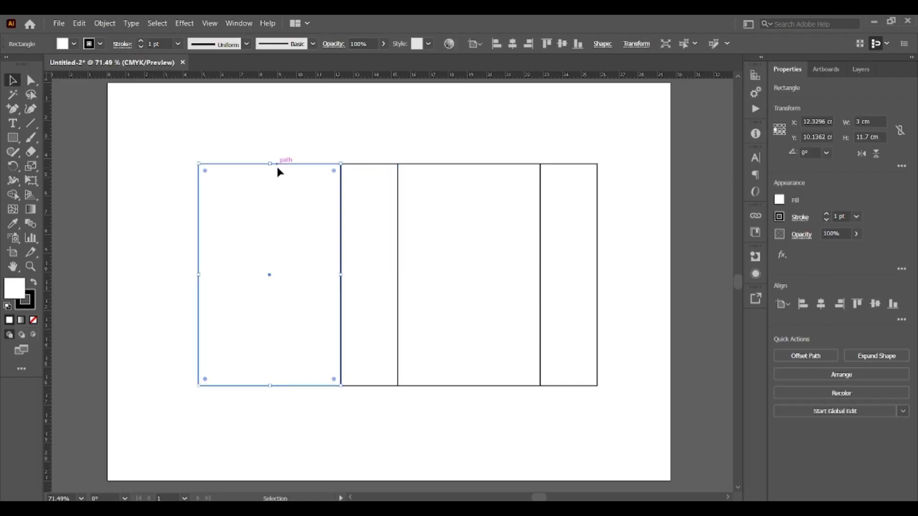
click(78, 23)
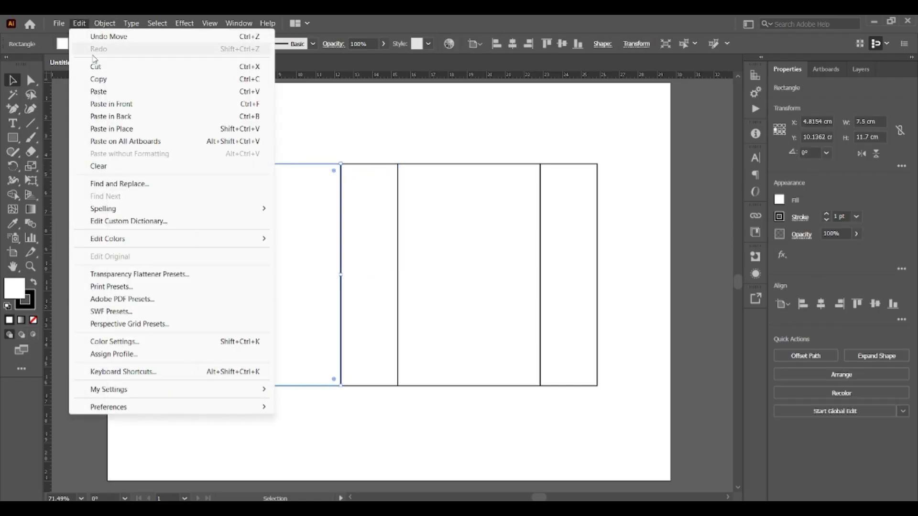
click(96, 79)
click(79, 23)
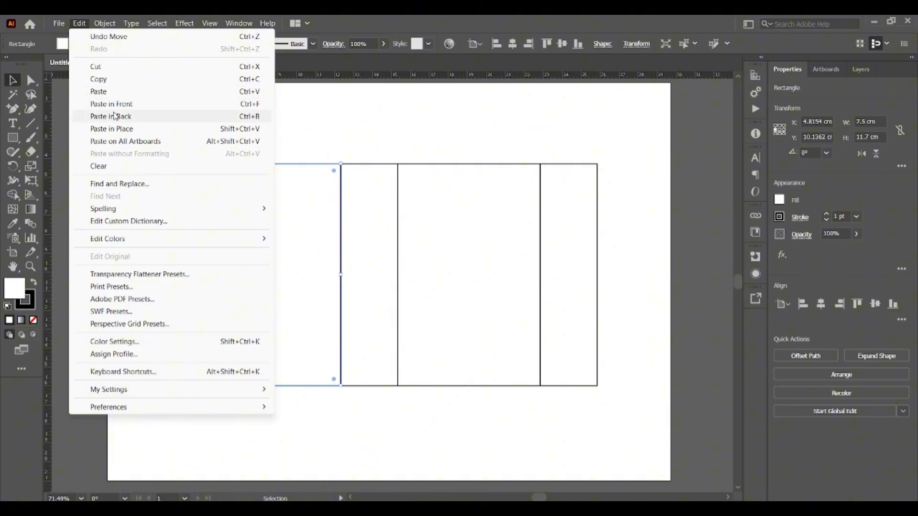
click(122, 129)
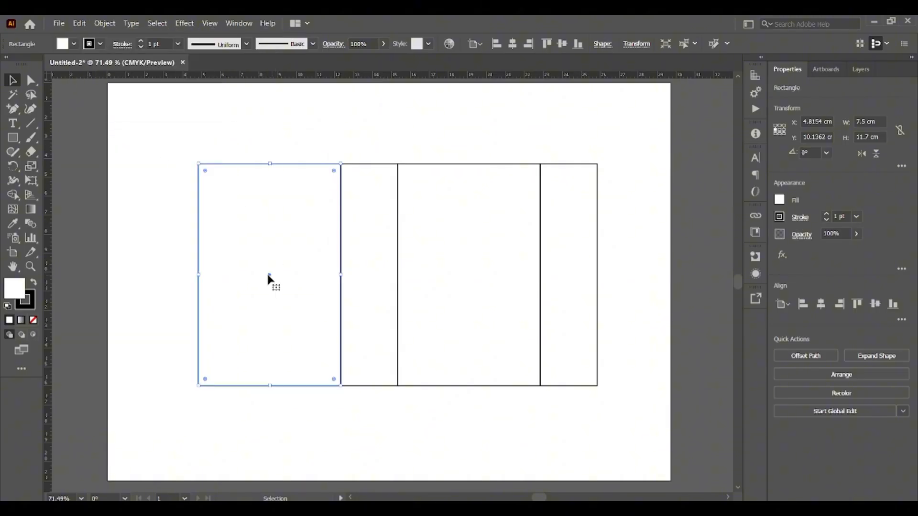
drag(269, 276, 126, 275)
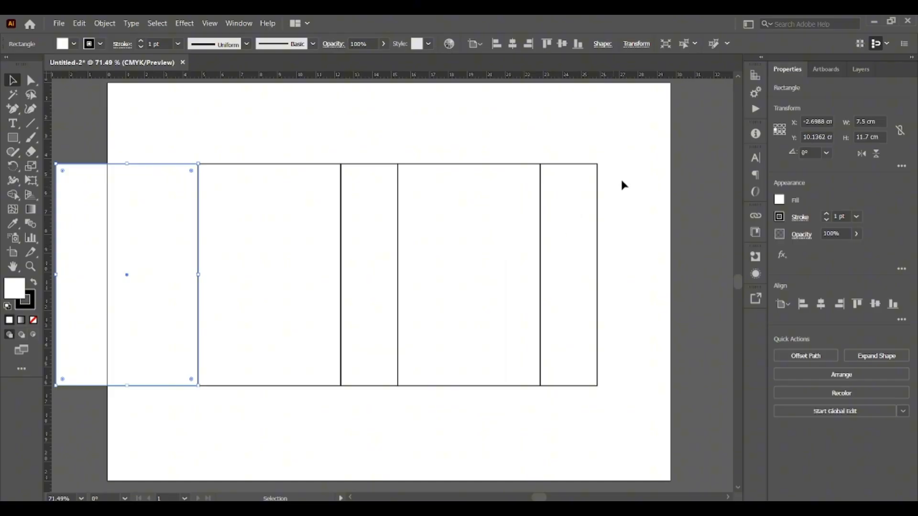
Set the new leftmost panel's width to 1 cm, using its right-middle reference point so the shared edge stays fixed.
click(783, 131)
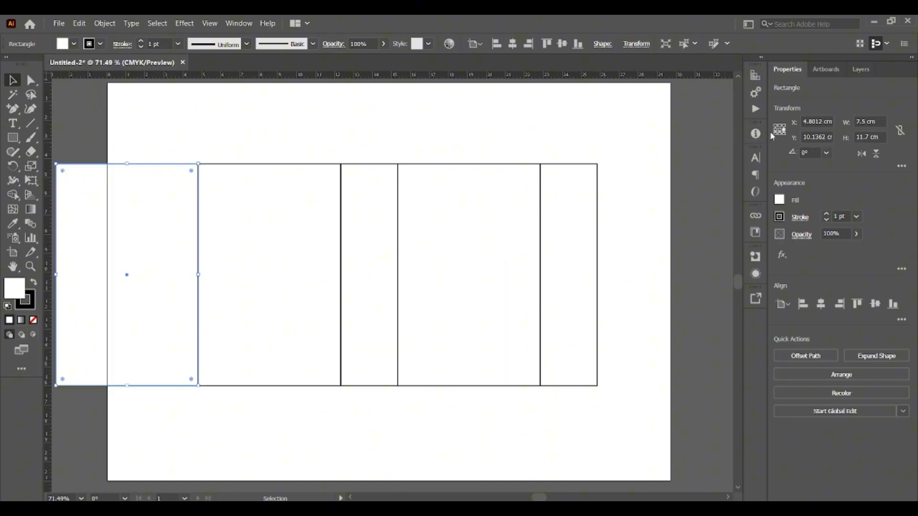
click(865, 120)
drag(865, 120, 851, 123)
key(BackSpace)
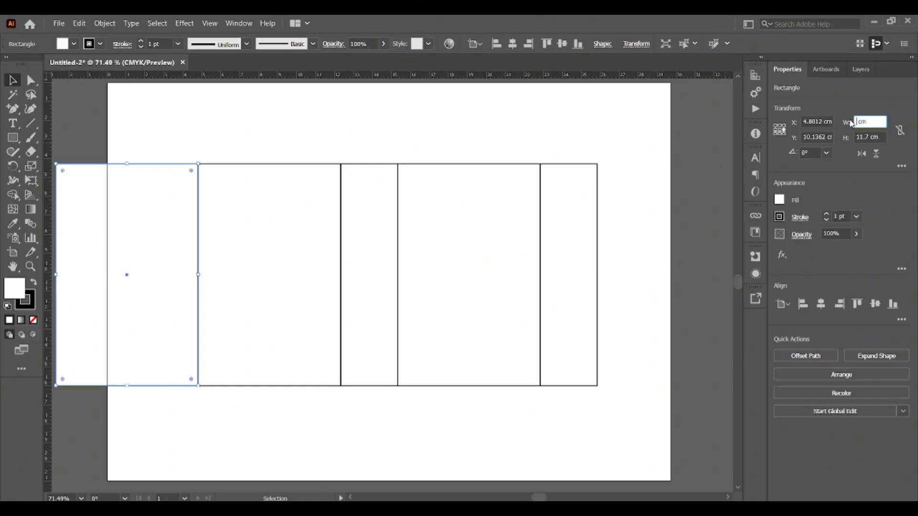
text(1)
key(Return)
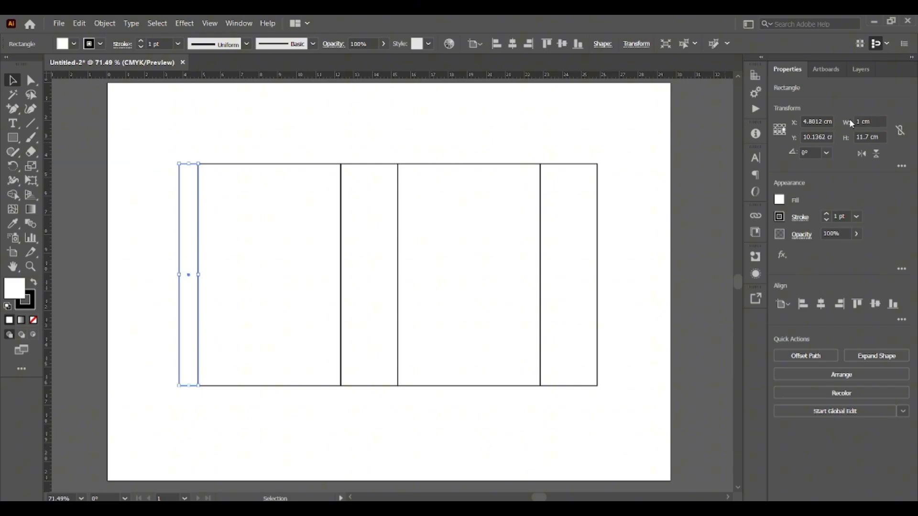
click(169, 138)
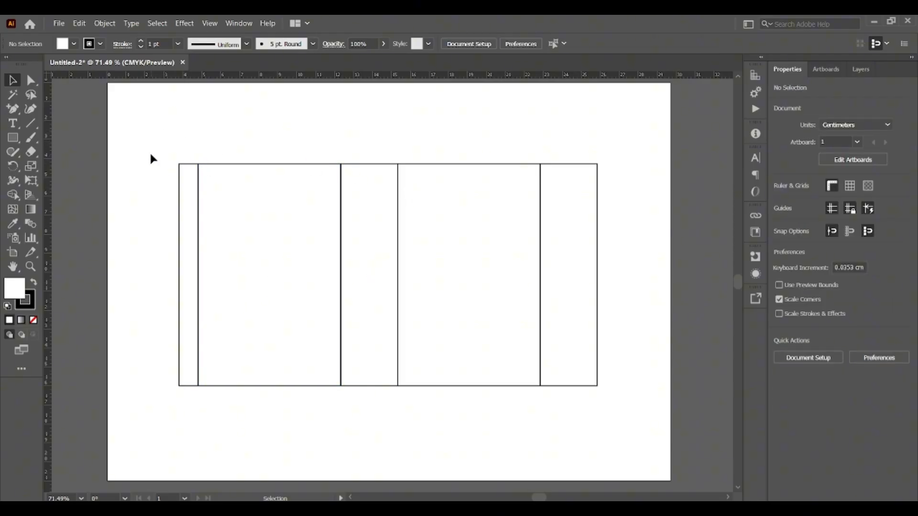
Lower the upper outer corner point of the narrow 1 cm flap by about 0.7 cm to slant its top edge.
drag(169, 187, 188, 239)
key(a)
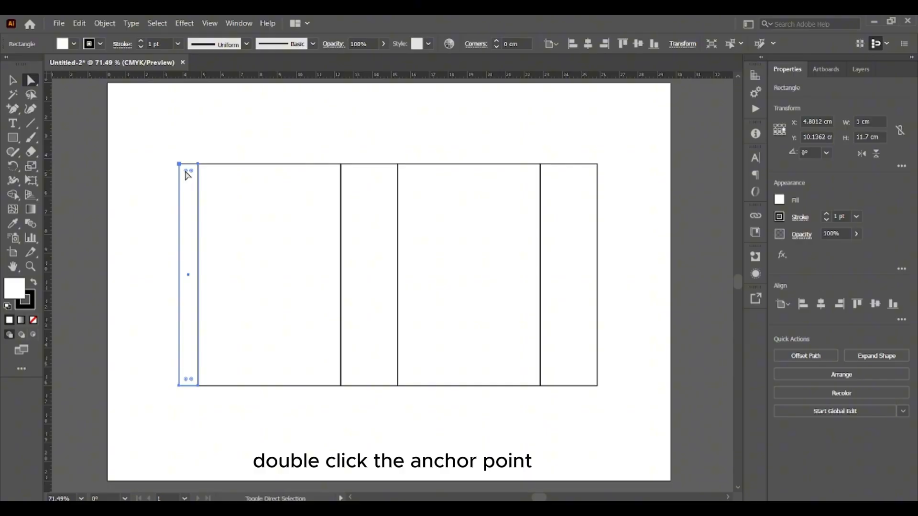
double_click(186, 172)
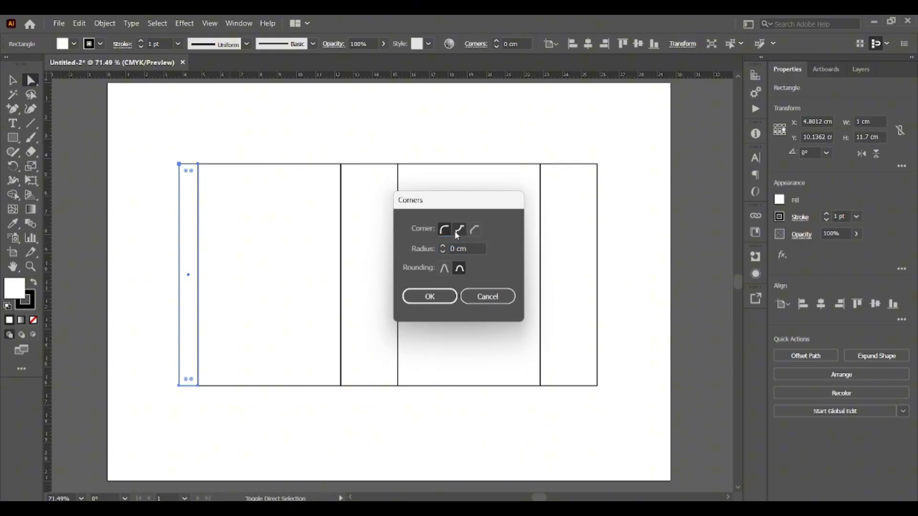
click(424, 298)
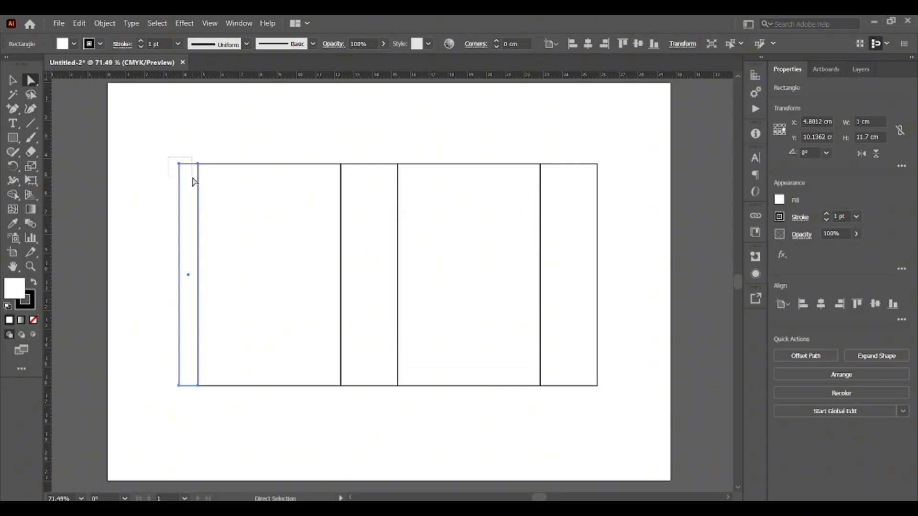
click(187, 173)
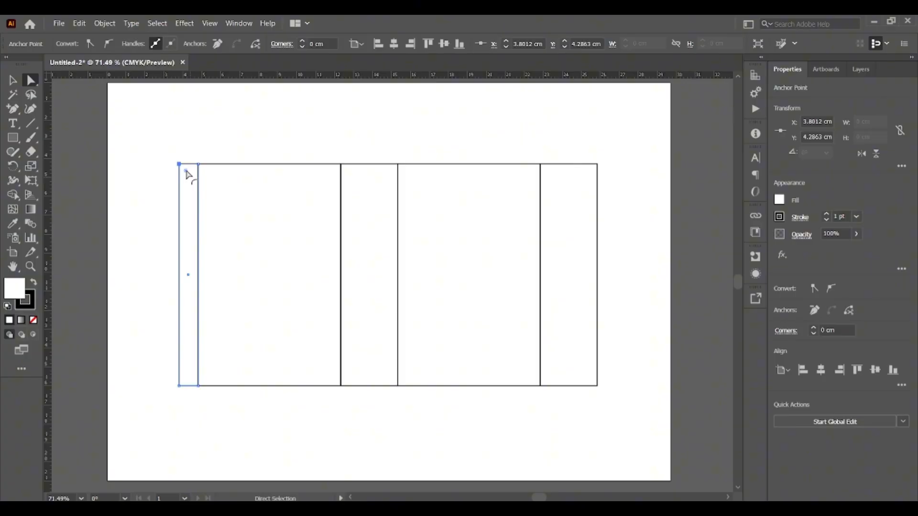
key(shift+Down)
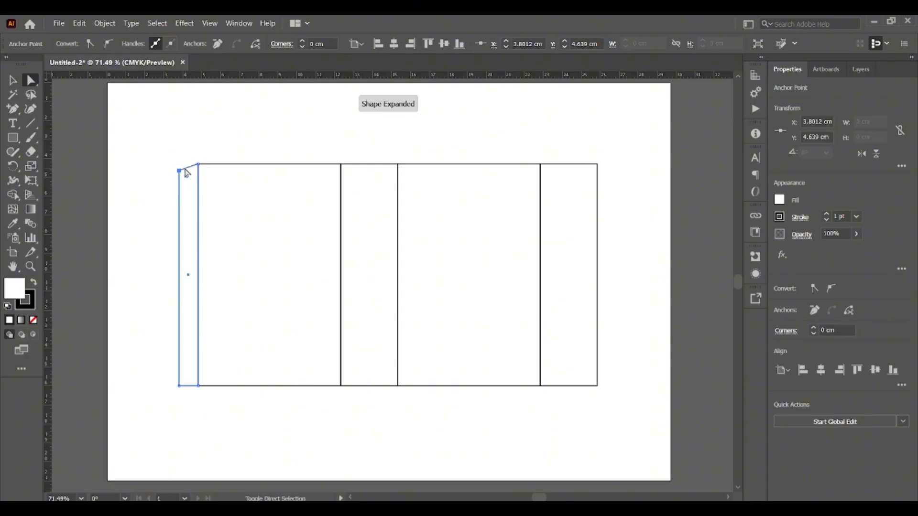
key(shift+Down)
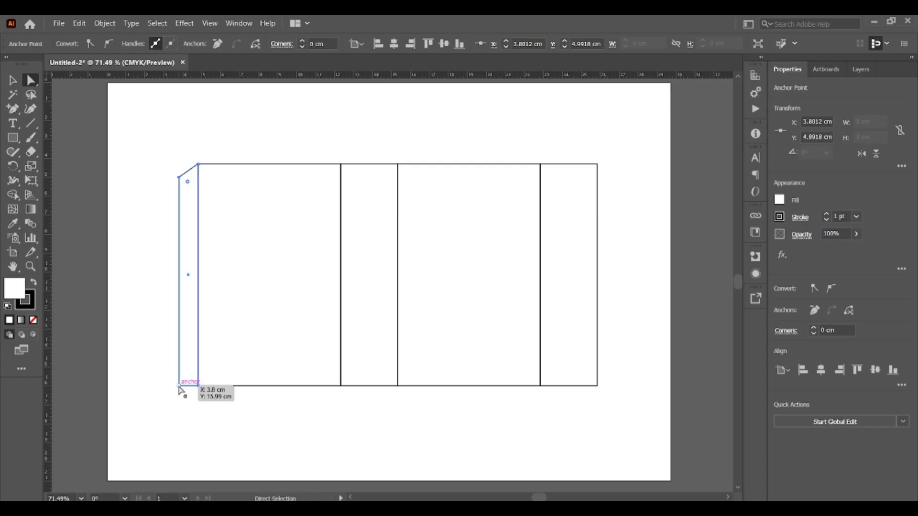
Raise the lower outer corner point of the narrow flap by about 0.7 cm to slant its bottom edge, and deselect it.
click(180, 387)
key(shift+Up)
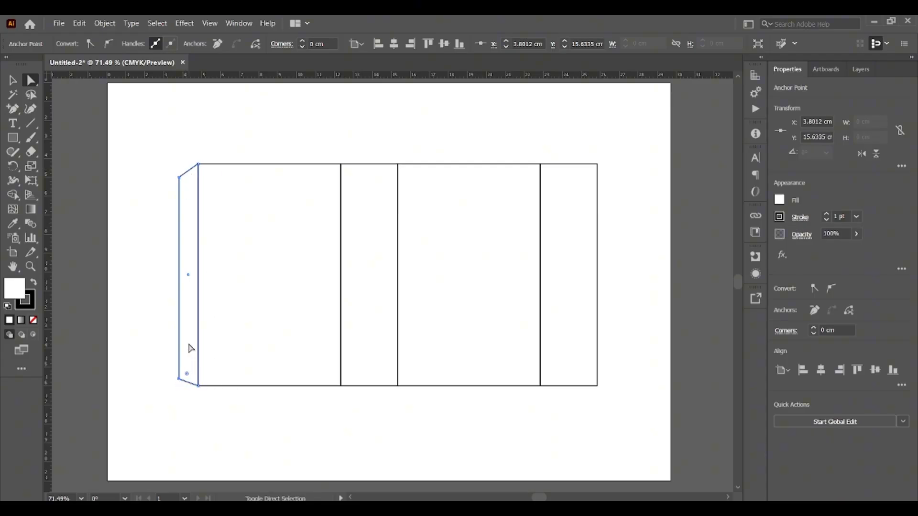
key(shift+Up)
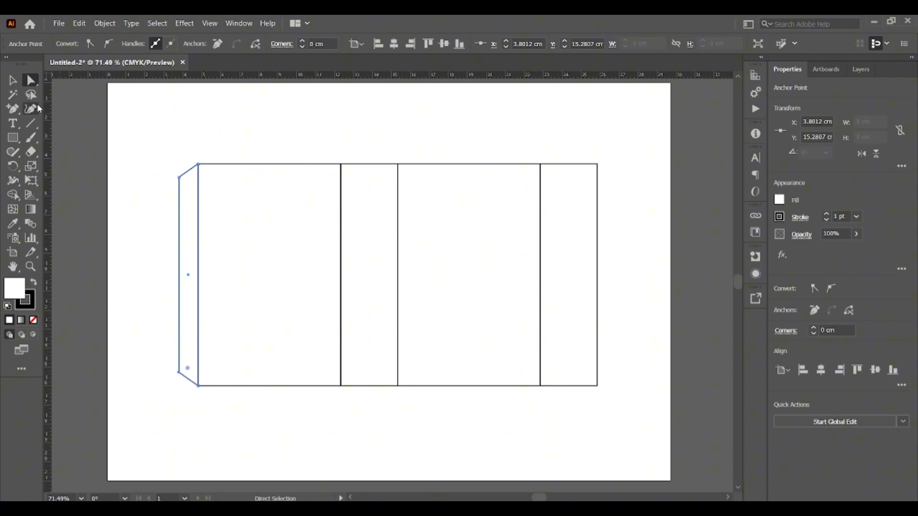
click(12, 81)
click(175, 97)
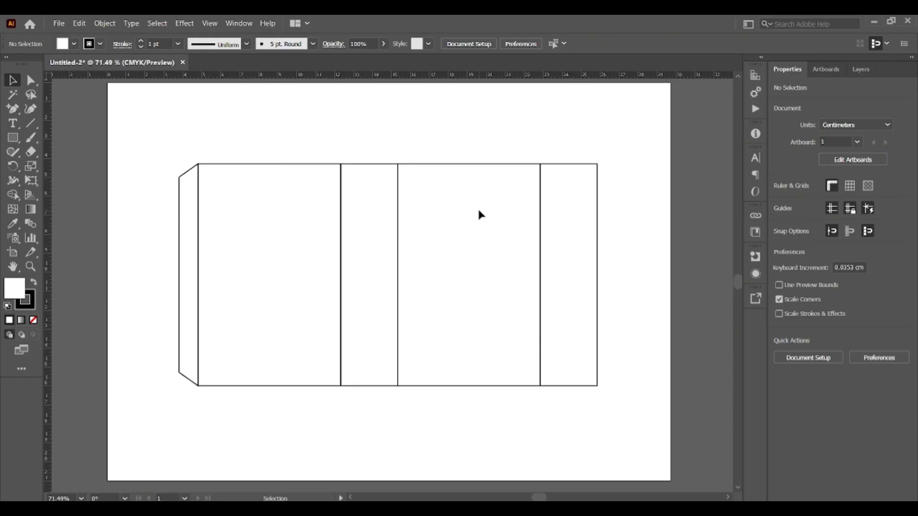
Draw a 7.5 × 2.8 cm rectangle and place it flush on the top edge of the right-hand wide panel.
scroll(480, 209, up, 1)
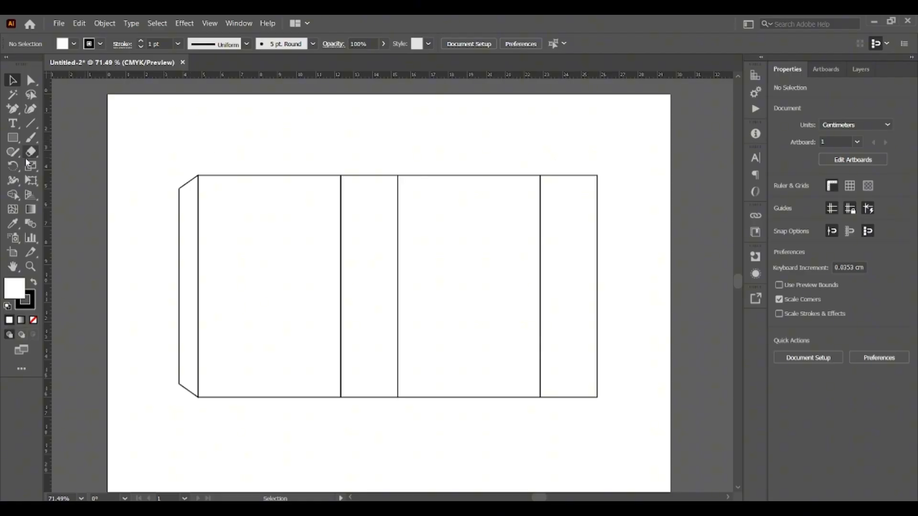
scroll(406, 172, up, 1)
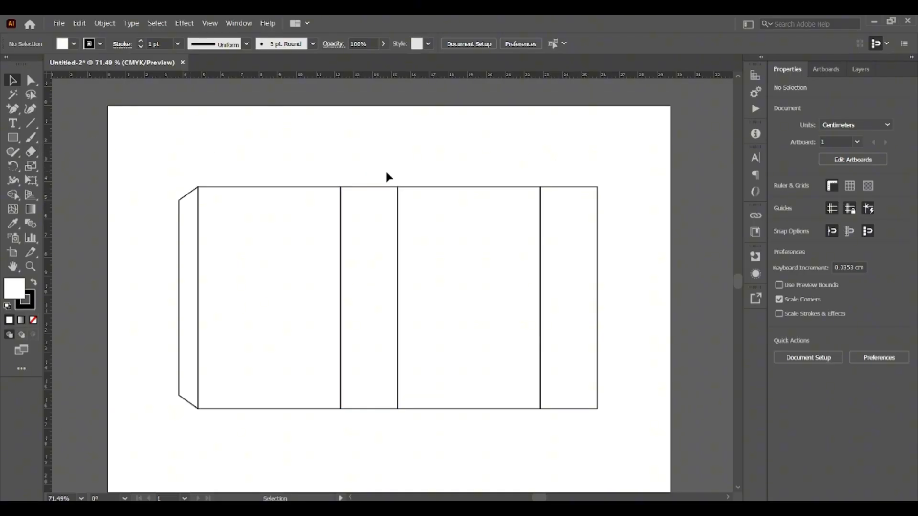
click(12, 137)
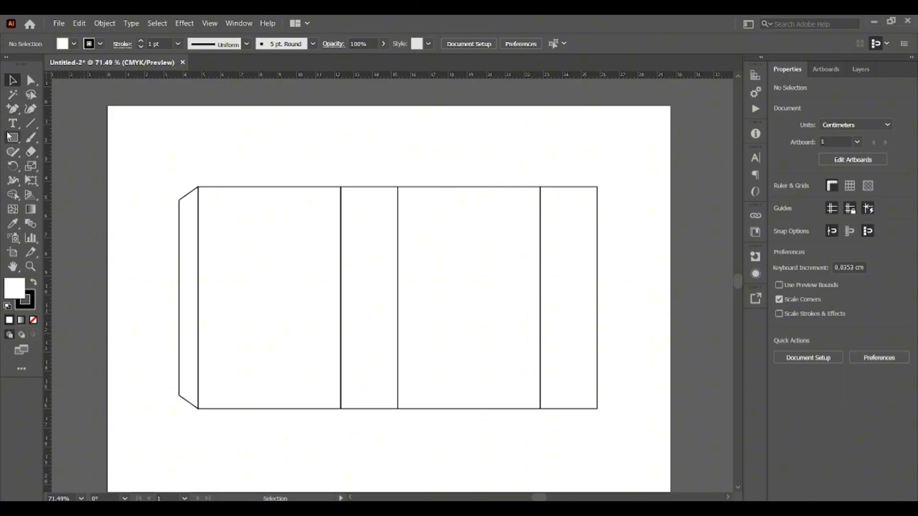
click(390, 145)
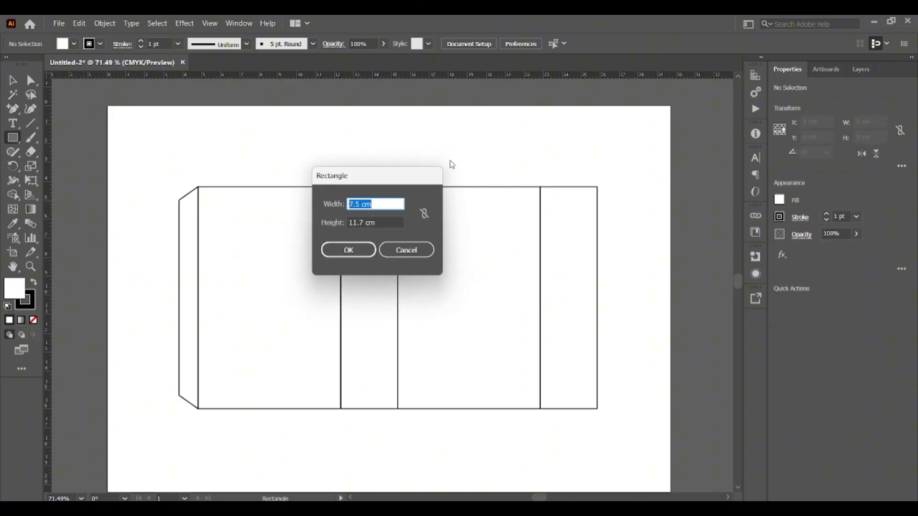
double_click(362, 222)
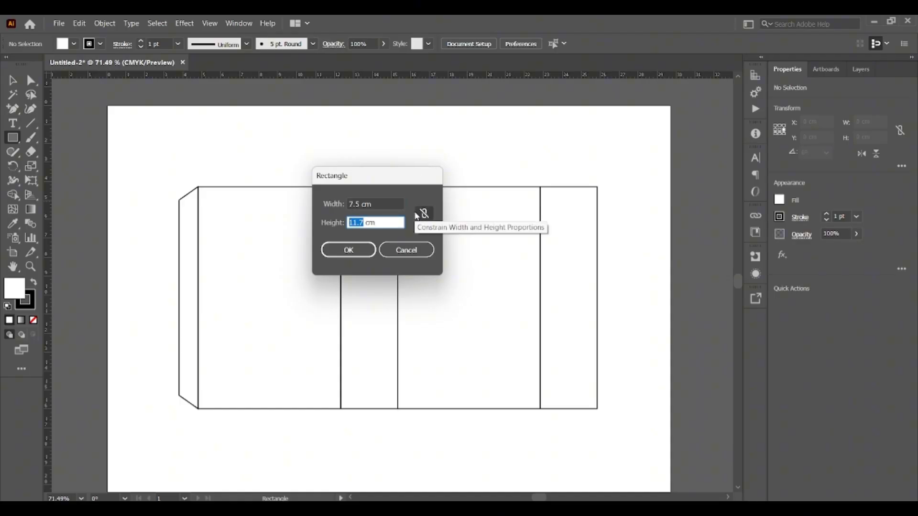
text(2.8)
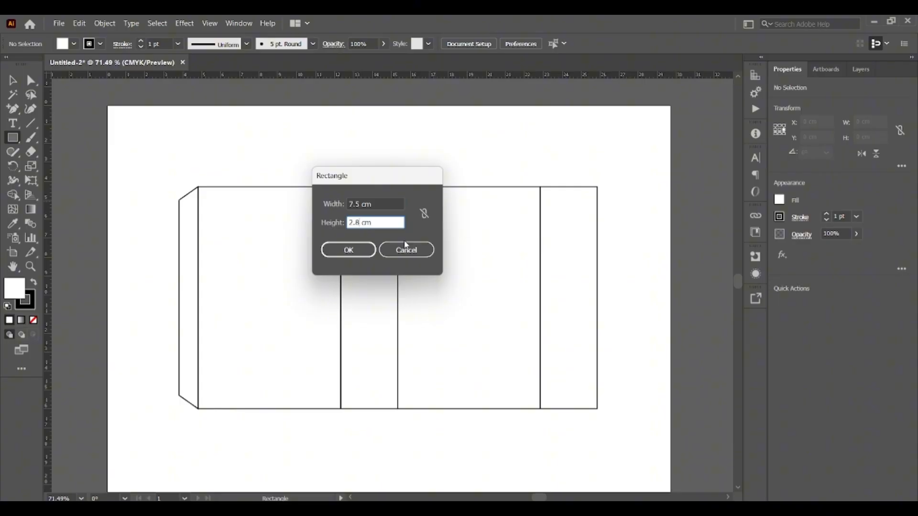
click(362, 251)
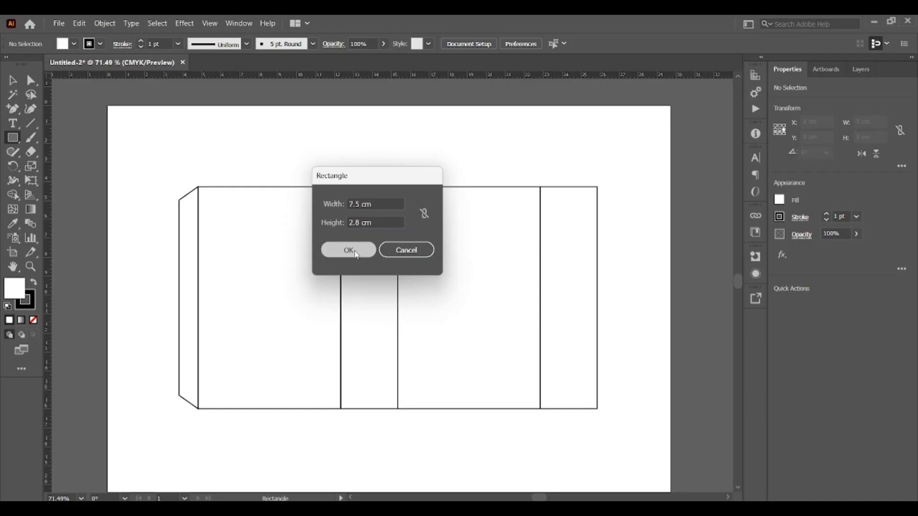
click(14, 82)
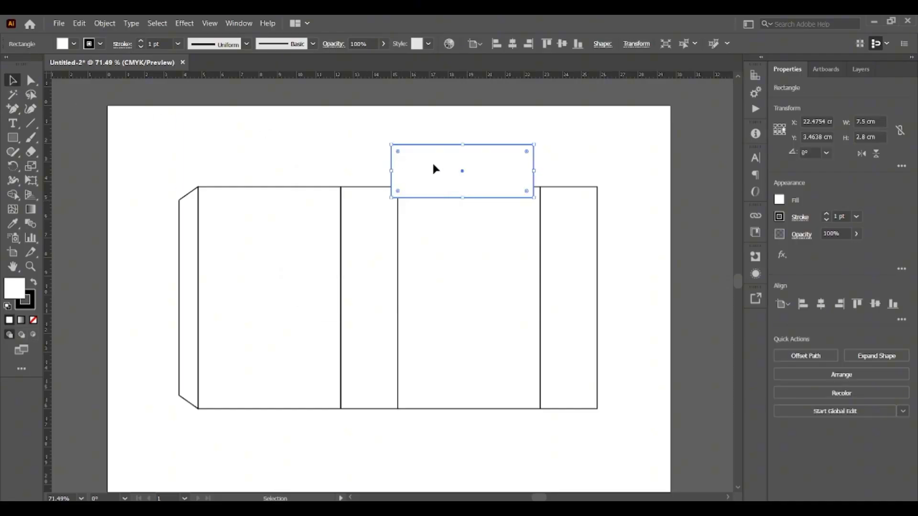
drag(461, 172, 468, 163)
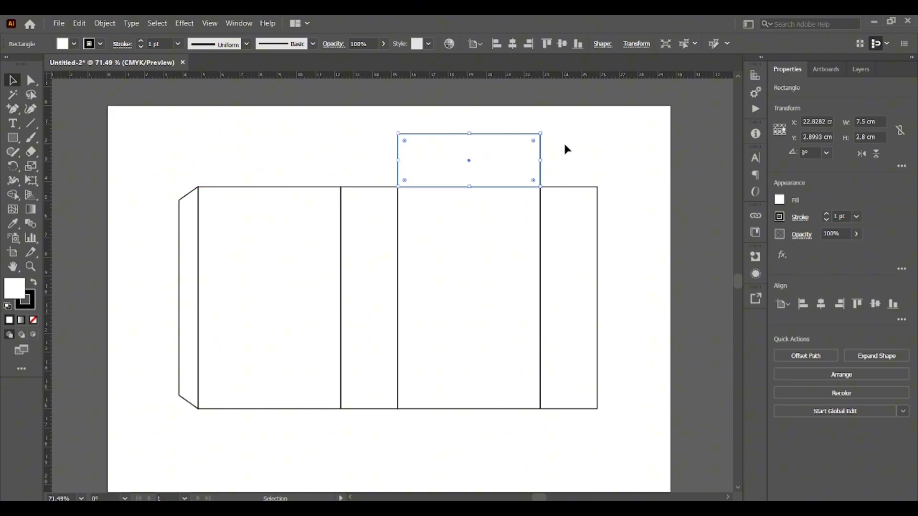
click(564, 145)
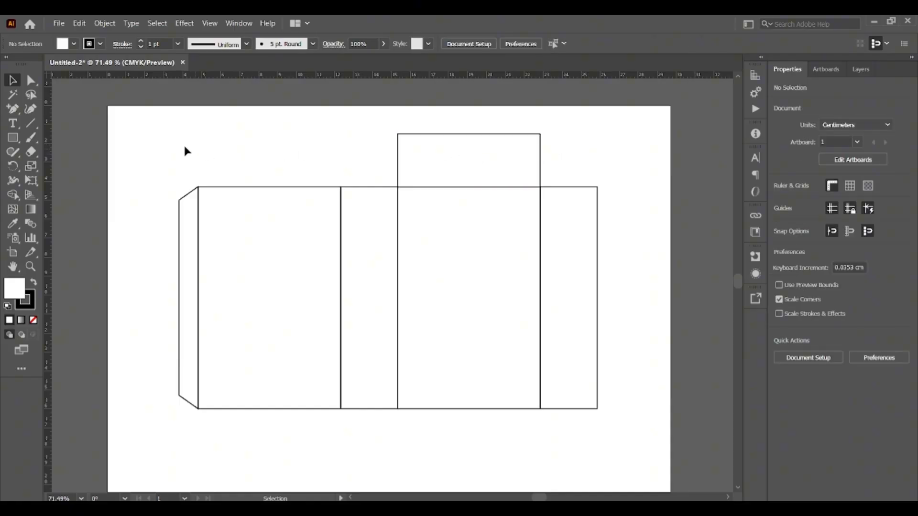
Move all the template shapes down together by about 0.7 cm.
mouse_move(146, 118)
mouse_down()
mouse_move(231, 159)
mouse_move(621, 436)
mouse_up()
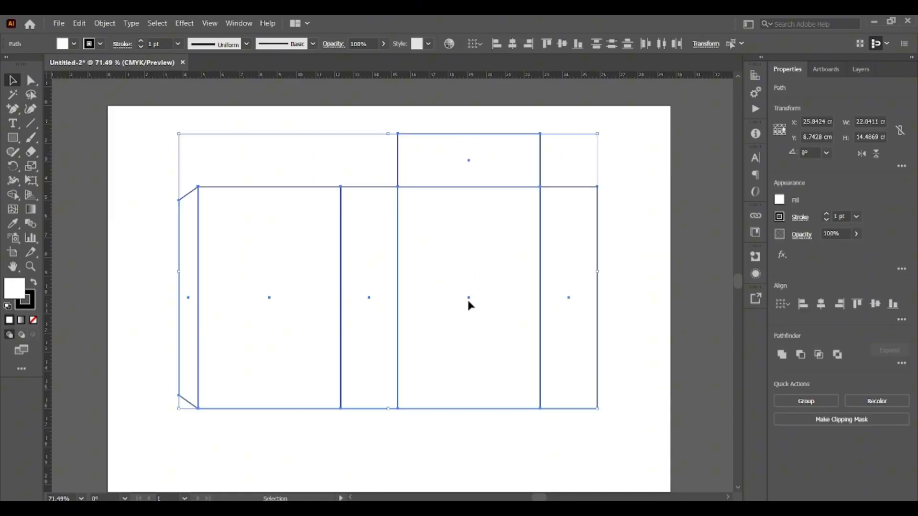
mouse_move(468, 302)
mouse_down()
mouse_move(468, 325)
mouse_move(469, 314)
mouse_up()
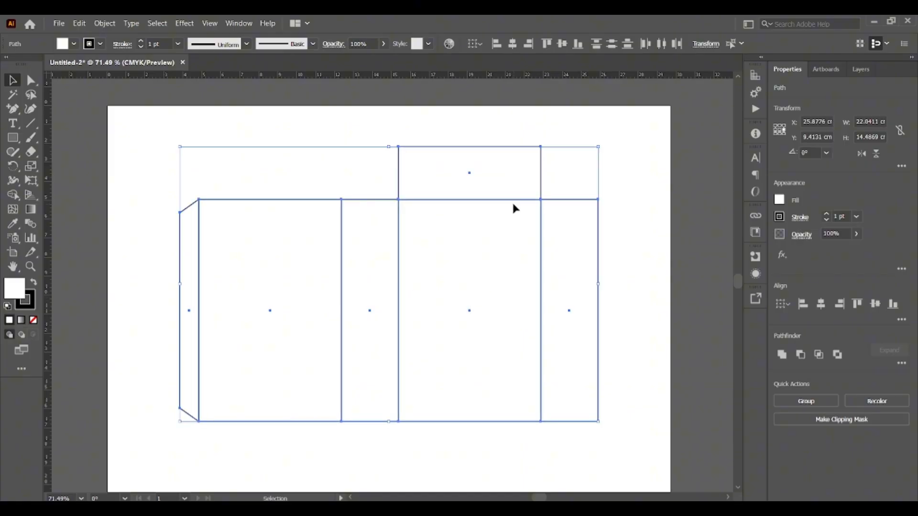
click(563, 140)
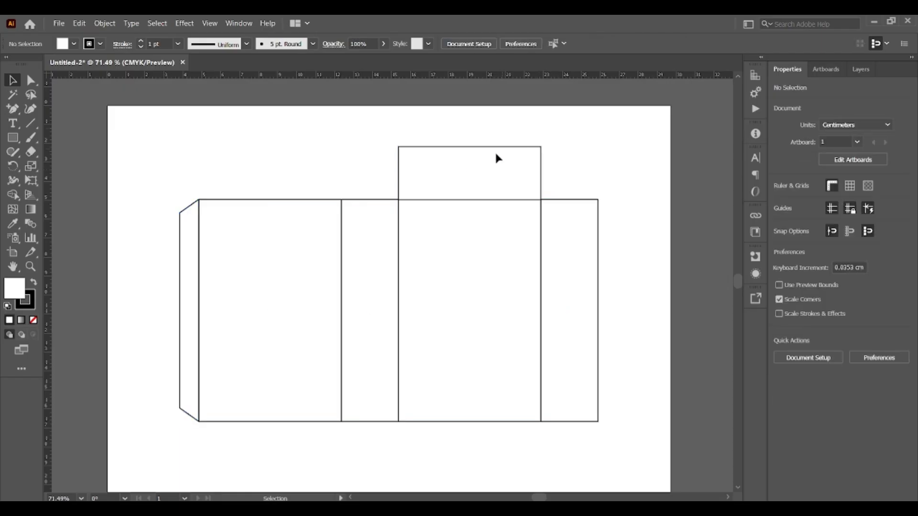
Duplicate the 7.5 × 2.8 cm top rectangle in place and move the copy flush against its upper edge.
click(470, 150)
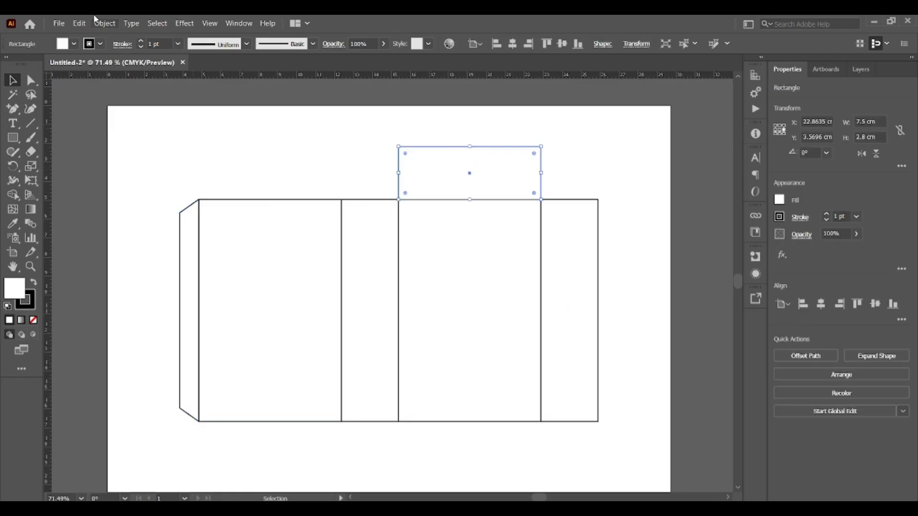
click(80, 23)
click(79, 23)
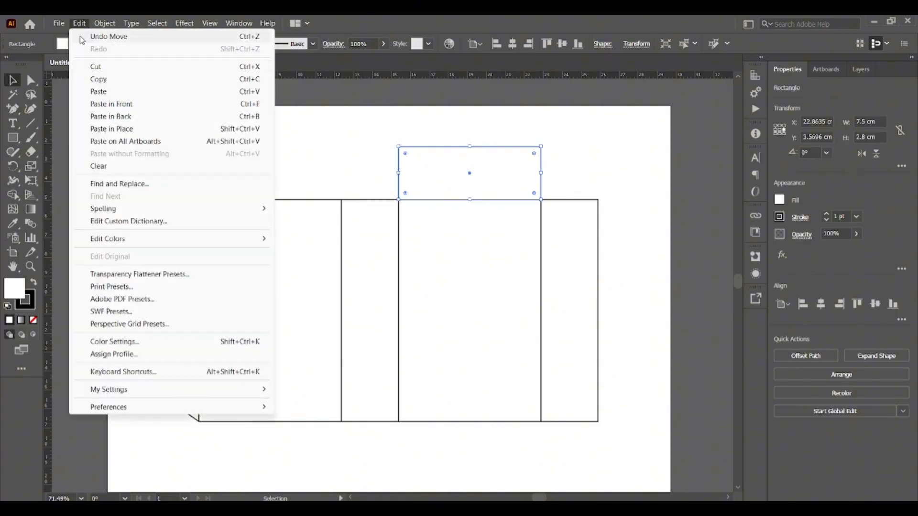
click(112, 128)
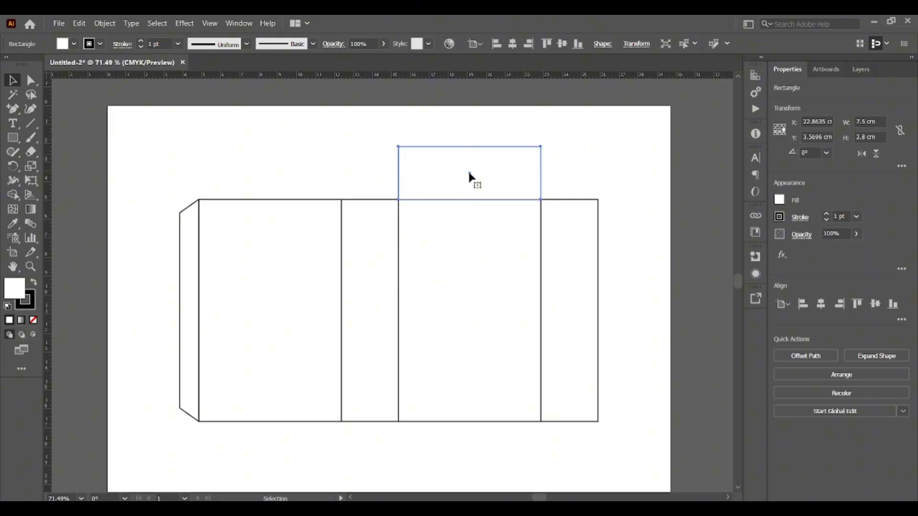
drag(468, 172, 469, 121)
Set the uppermost rectangle's height to 1.4 cm, using its bottom-middle reference point so the shared edge stays fixed.
click(779, 132)
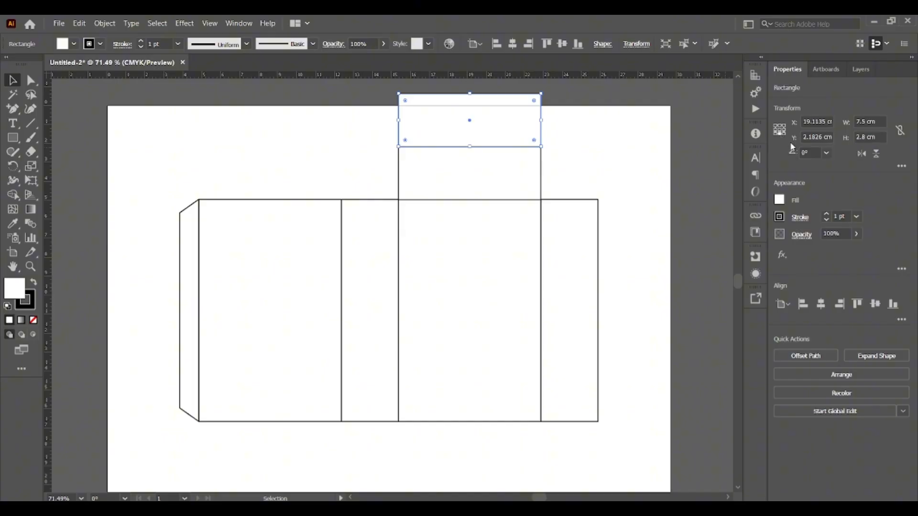
click(858, 137)
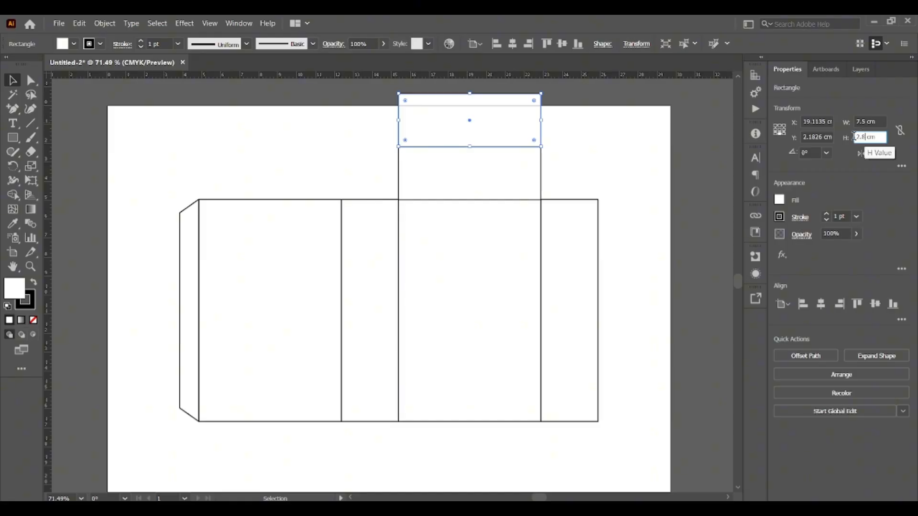
text(1.)
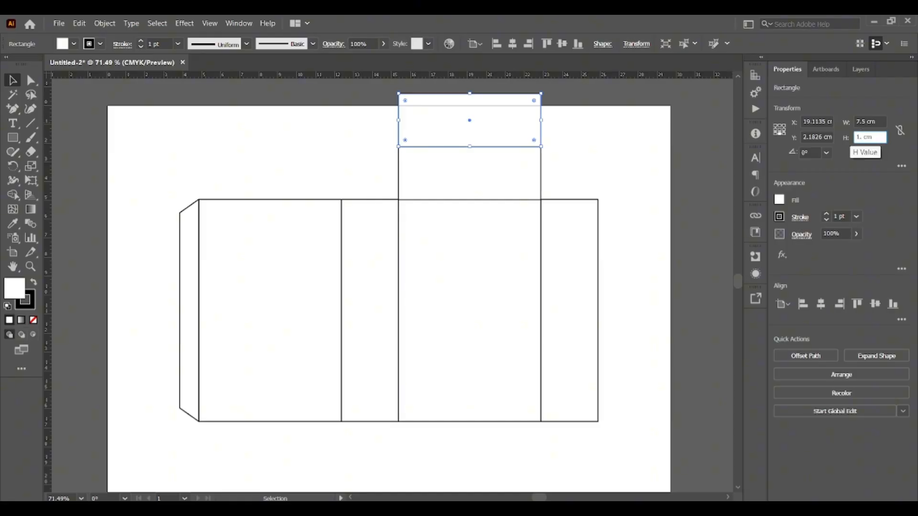
key(Return)
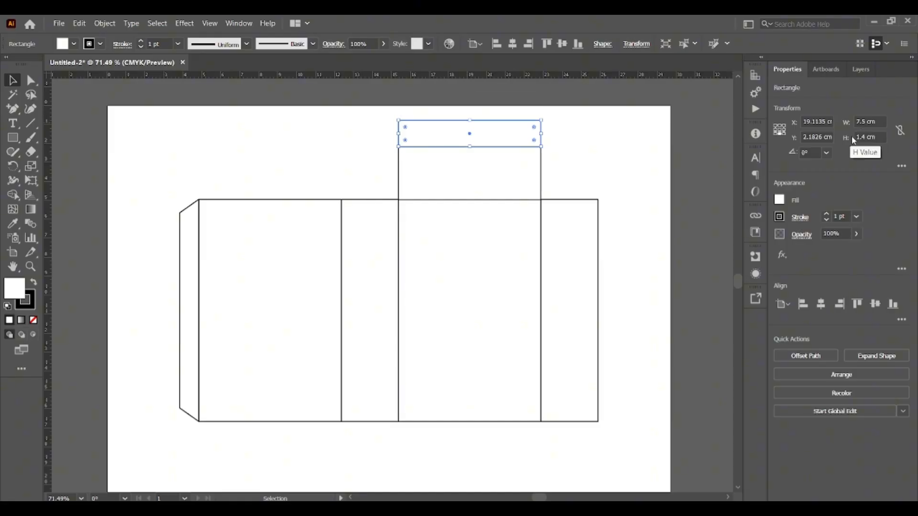
click(580, 127)
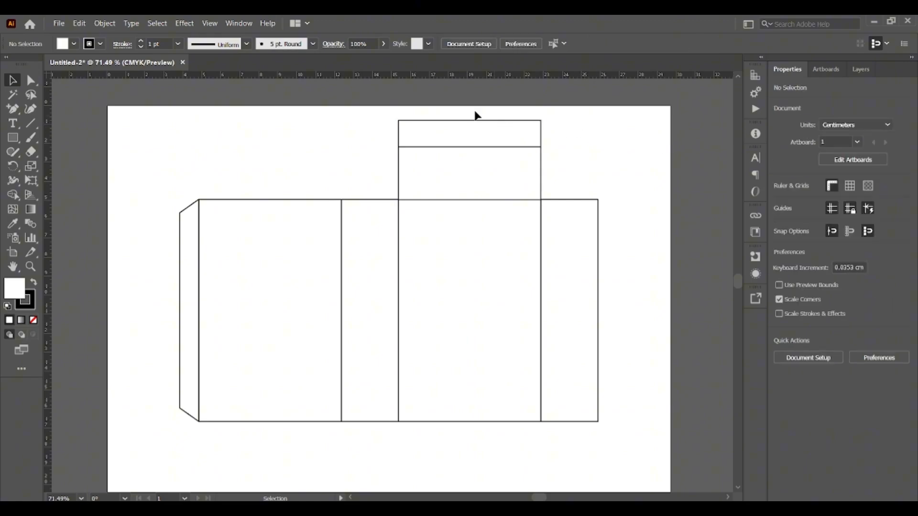
Round the two upper corners of the 1.4 cm tuck flap to a radius of about 0.5 cm.
drag(448, 137, 449, 137)
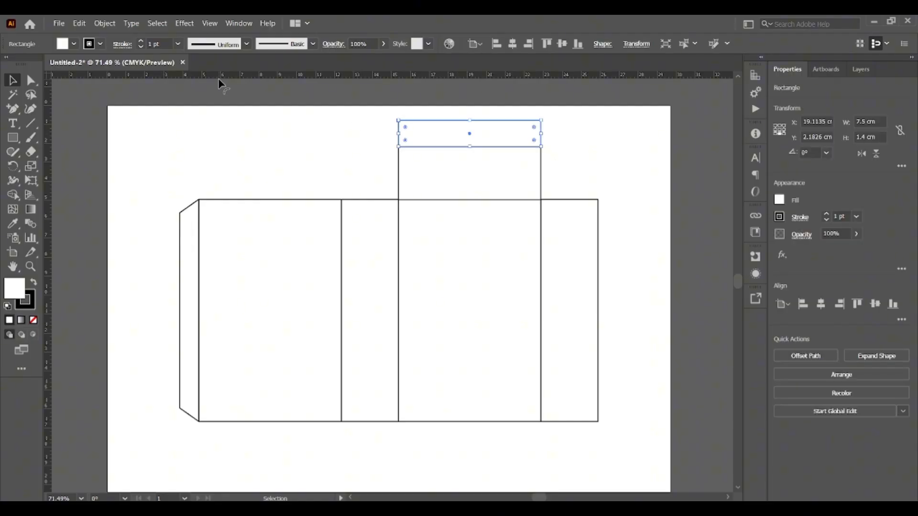
key(a)
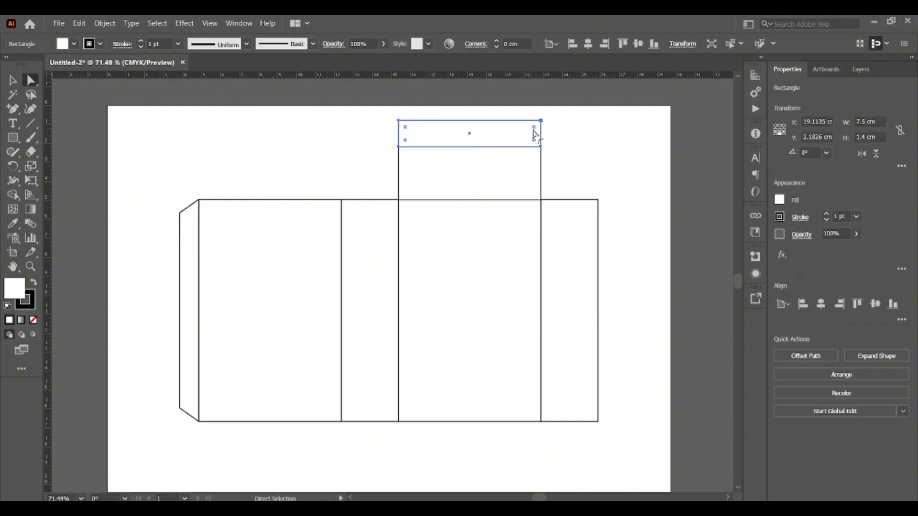
drag(535, 130, 531, 131)
mouse_move(406, 129)
mouse_down()
mouse_move(414, 136)
mouse_move(407, 129)
mouse_up()
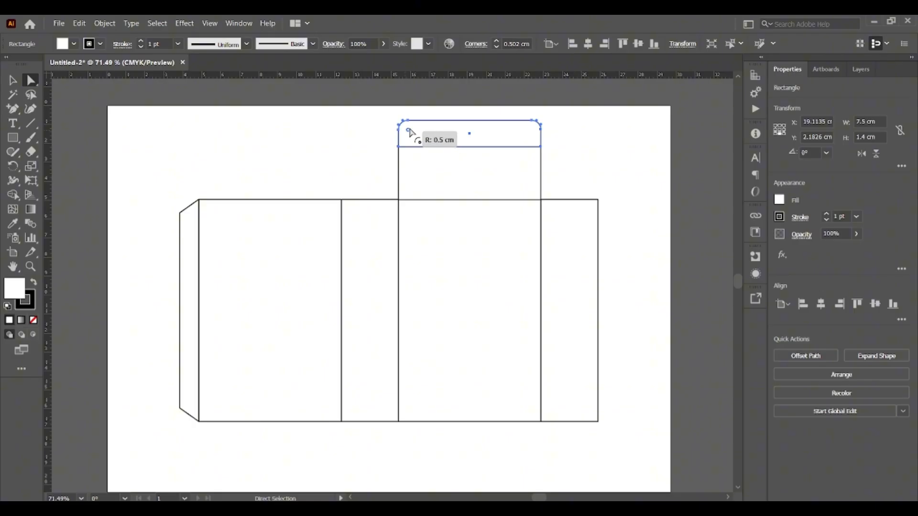
drag(410, 132, 410, 131)
click(570, 126)
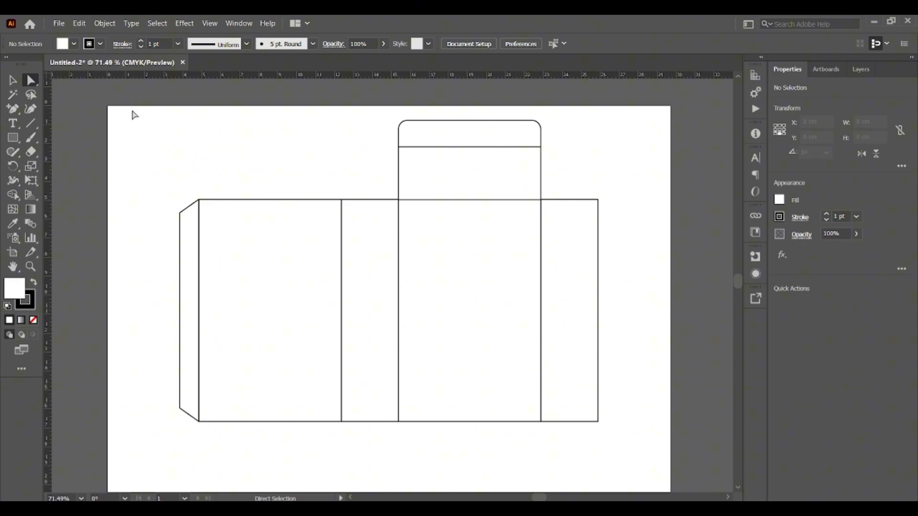
Create a 3 × 2.1 cm rectangle near the upper end of the rightmost side panel.
click(13, 138)
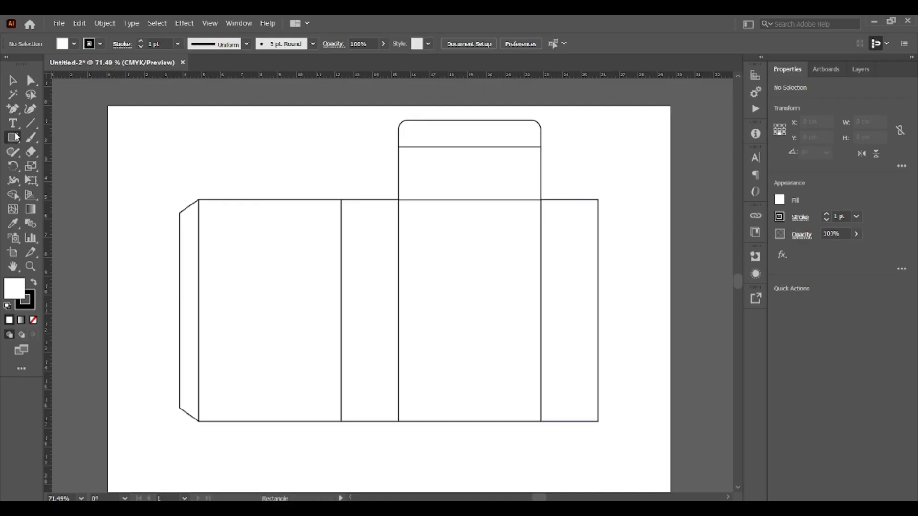
click(556, 165)
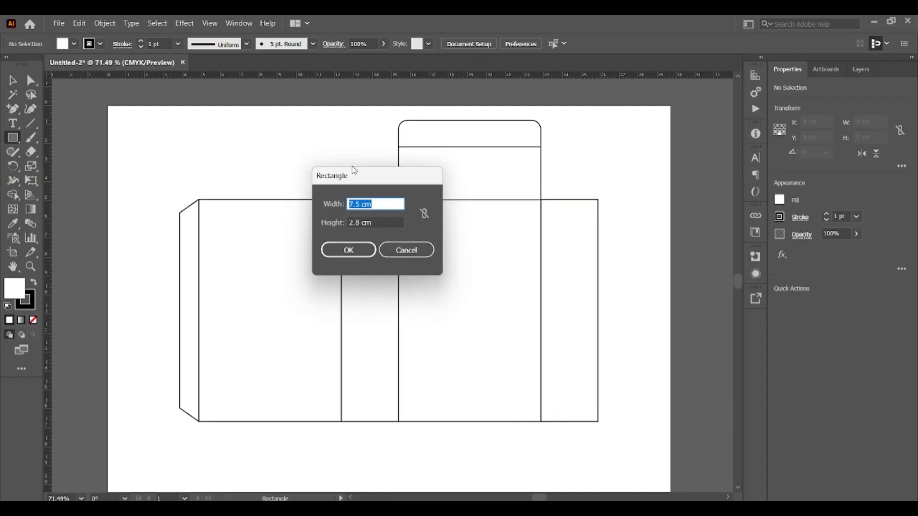
text(3)
drag(361, 223, 325, 219)
text(2.)
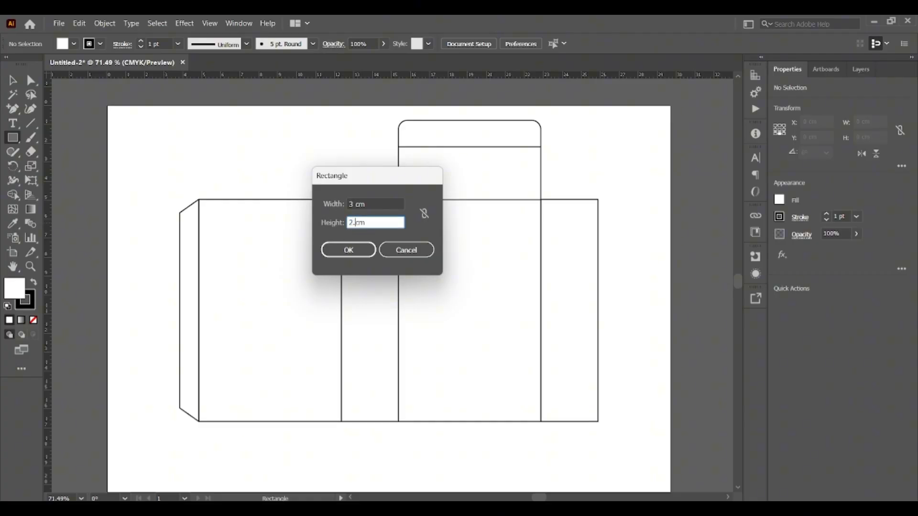
key(Return)
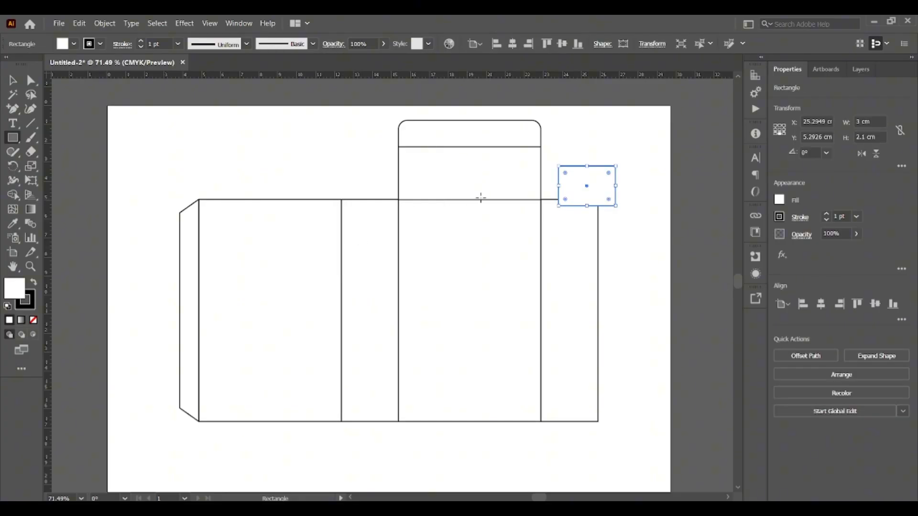
Move the 3 × 2.1 cm rectangle flush onto the upper edge of the rightmost side panel, matching its width.
click(31, 82)
key(v)
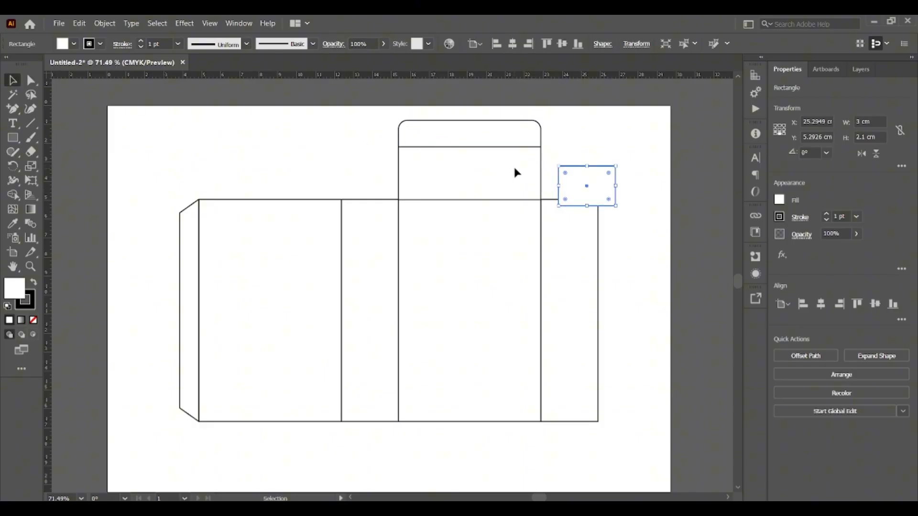
drag(586, 185, 567, 185)
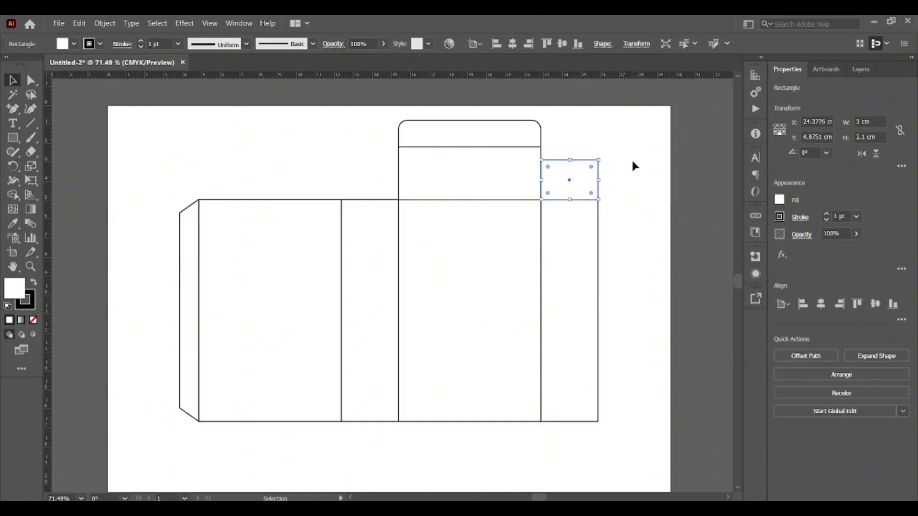
click(631, 163)
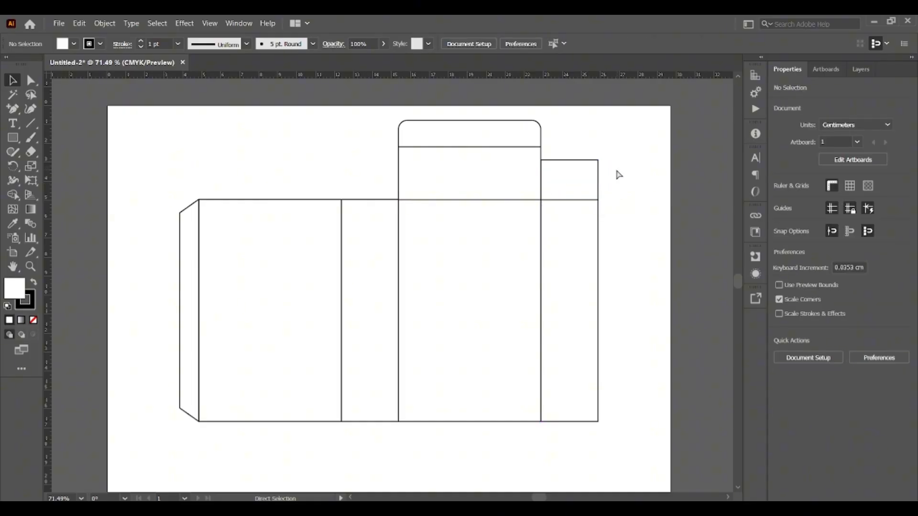
Create a 0.5 × 0.5 cm helper square near the lower-right corner of the 3 × 2.1 cm flap.
key(ctrl+=)
key(ctrl+=)
scroll(616, 175, up, 5)
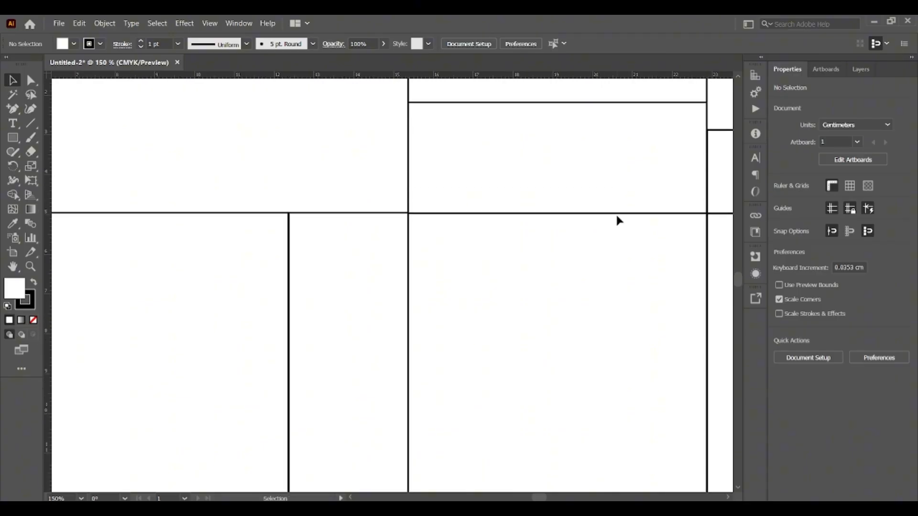
drag(539, 497, 550, 498)
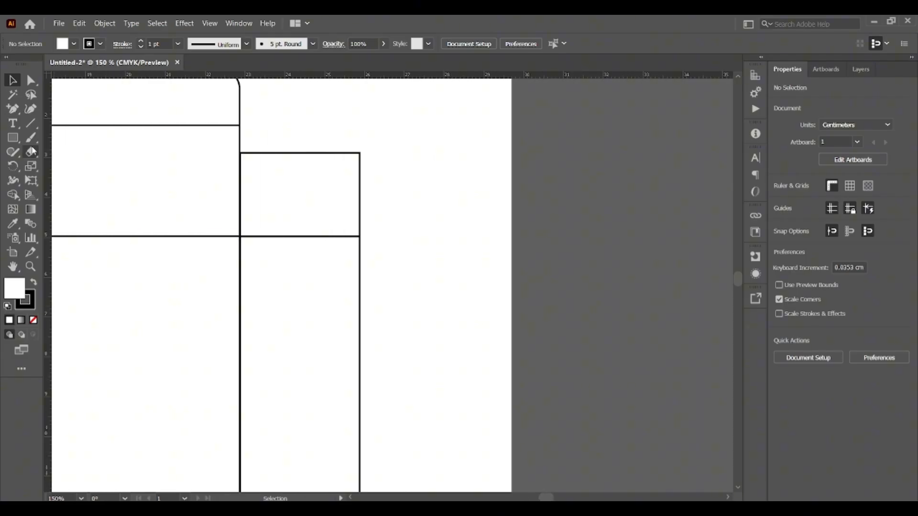
click(12, 138)
click(356, 219)
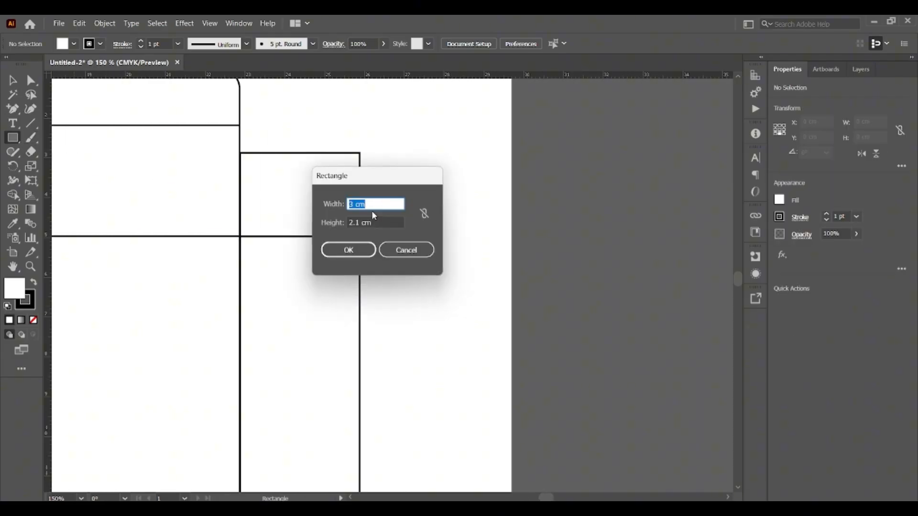
text(0.5)
drag(360, 222, 331, 212)
text(0.5)
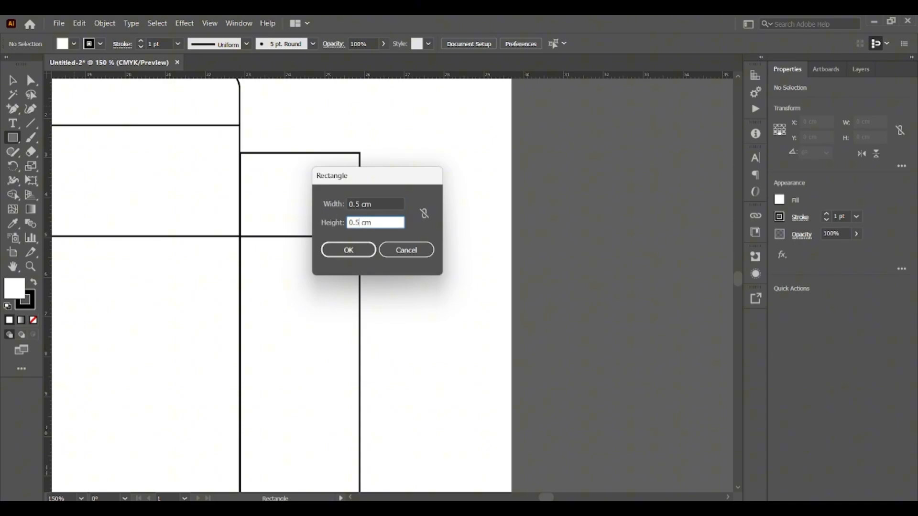
click(345, 249)
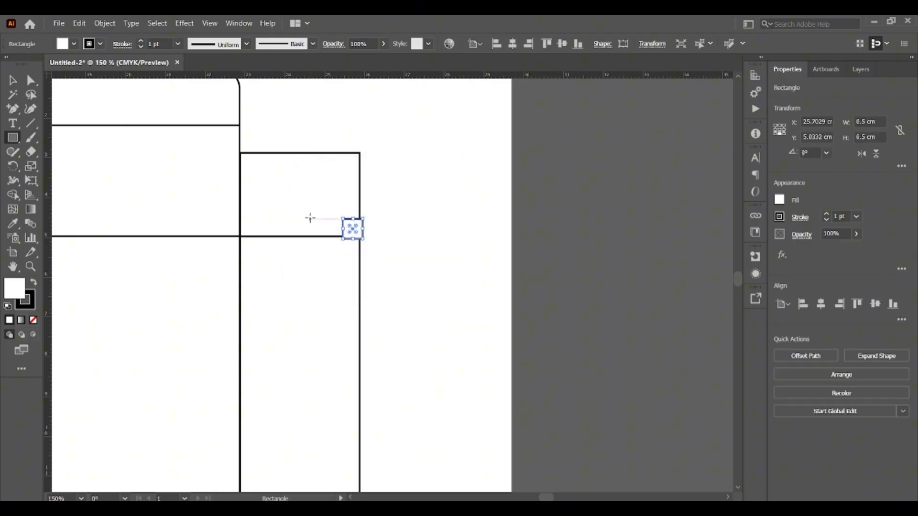
Snap the 0.5 cm square into the flap's lower-right corner.
click(12, 82)
click(376, 218)
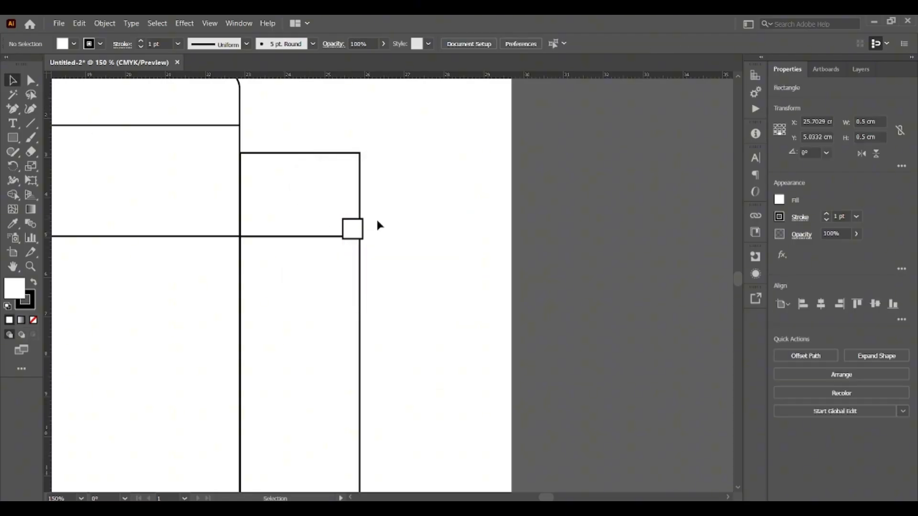
click(352, 228)
drag(354, 231, 348, 227)
click(397, 222)
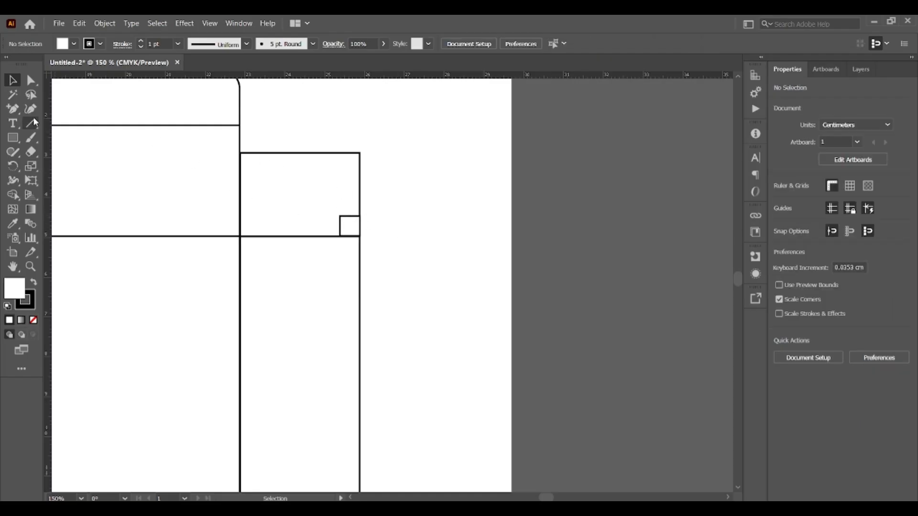
Create a 0.5 × 0.25 cm helper rectangle and snap it into the flap's lower-left corner.
click(13, 138)
click(259, 222)
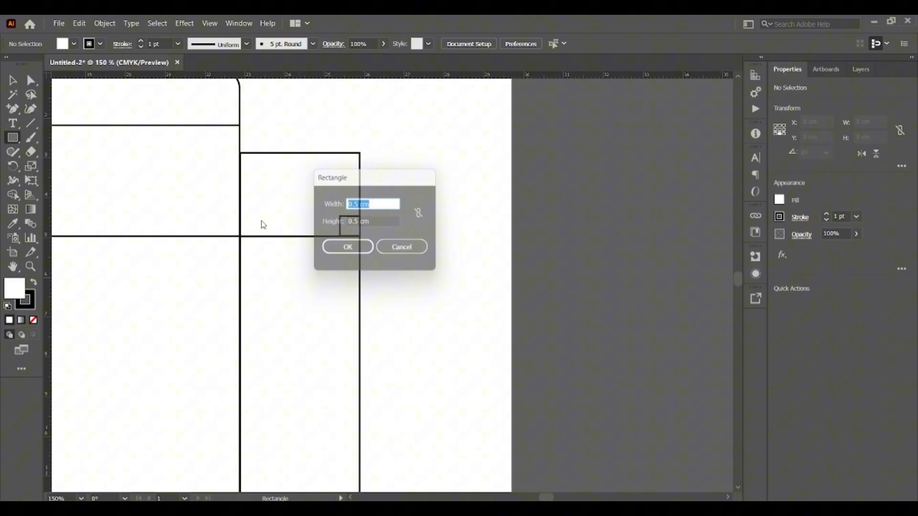
click(356, 222)
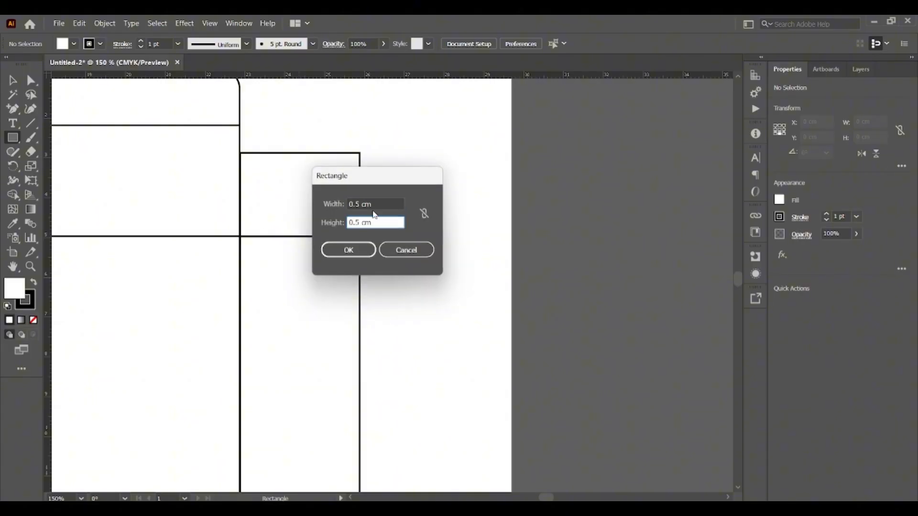
text(2)
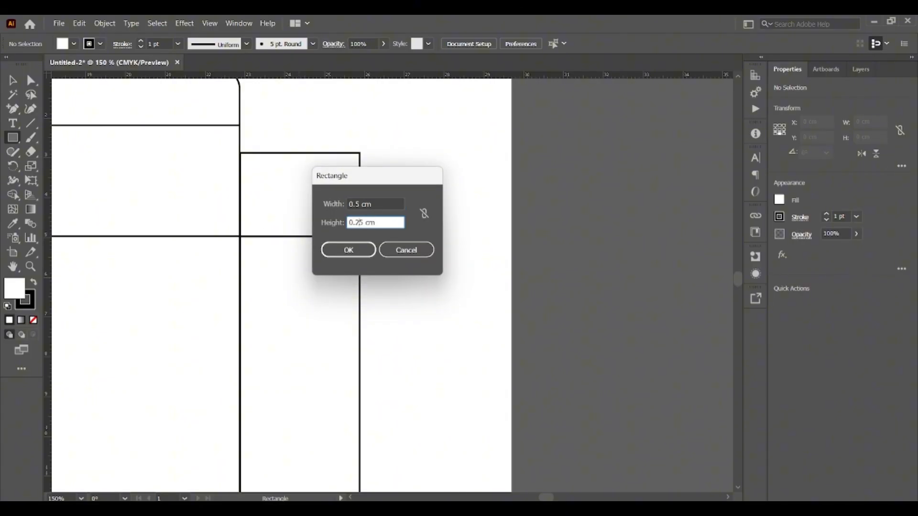
click(367, 258)
key(v)
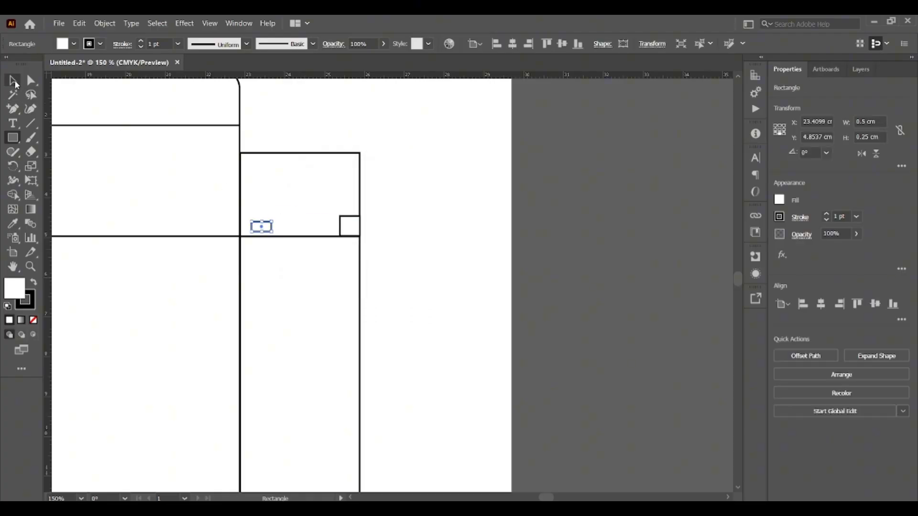
drag(262, 227, 251, 233)
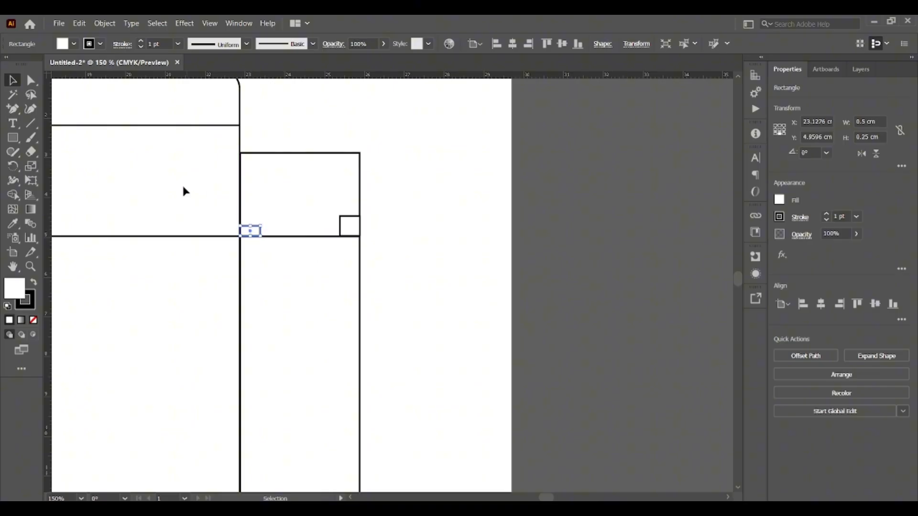
Copy the 0.5 × 0.25 cm rectangle, paste it in front, and stack the copy on the 0.5 cm square at the flap's right edge.
click(79, 26)
click(101, 79)
click(79, 24)
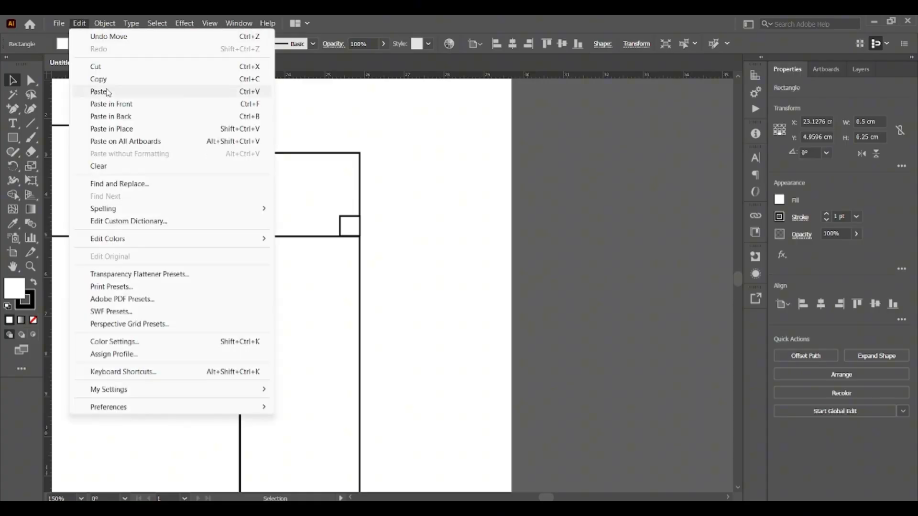
click(113, 104)
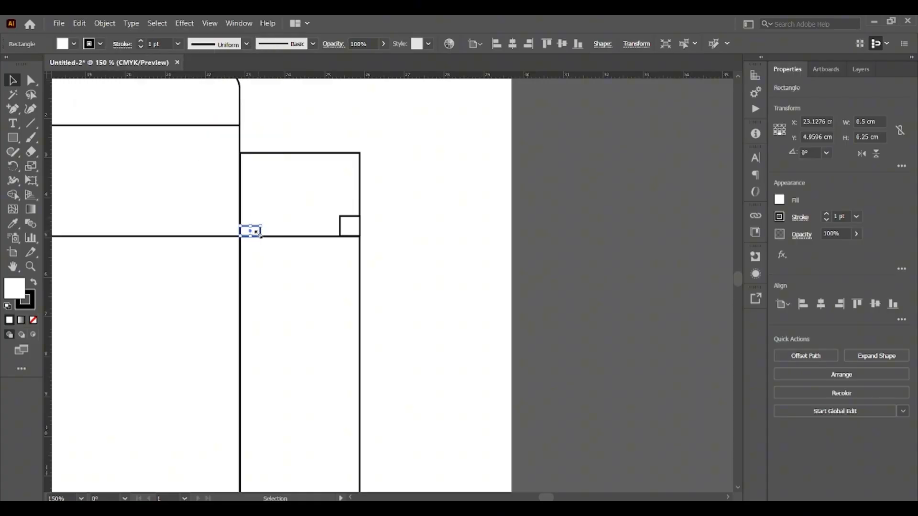
drag(256, 235, 355, 216)
click(392, 200)
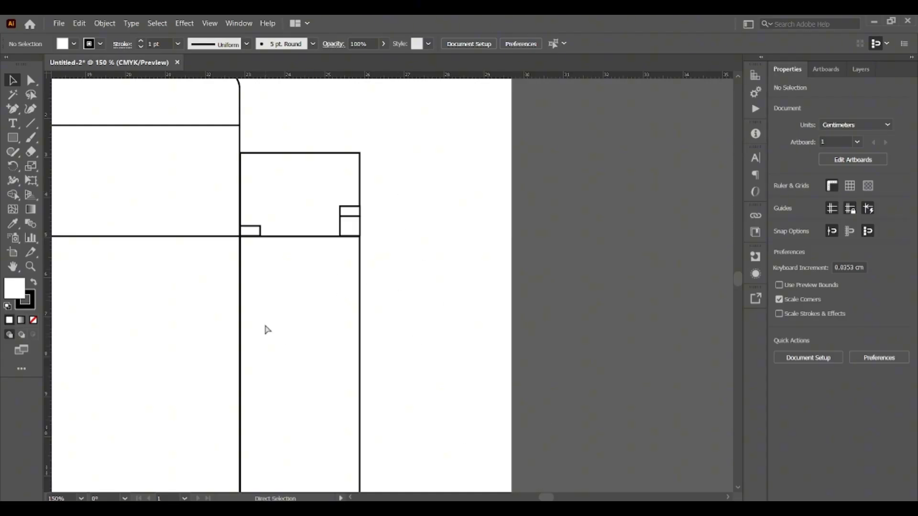
Place three horizontal guides along the upper edges of the stacked rectangle, the 0.5 cm square and the lower-left helper rectangle.
key(ctrl+equal)
scroll(420, 396, up, 3)
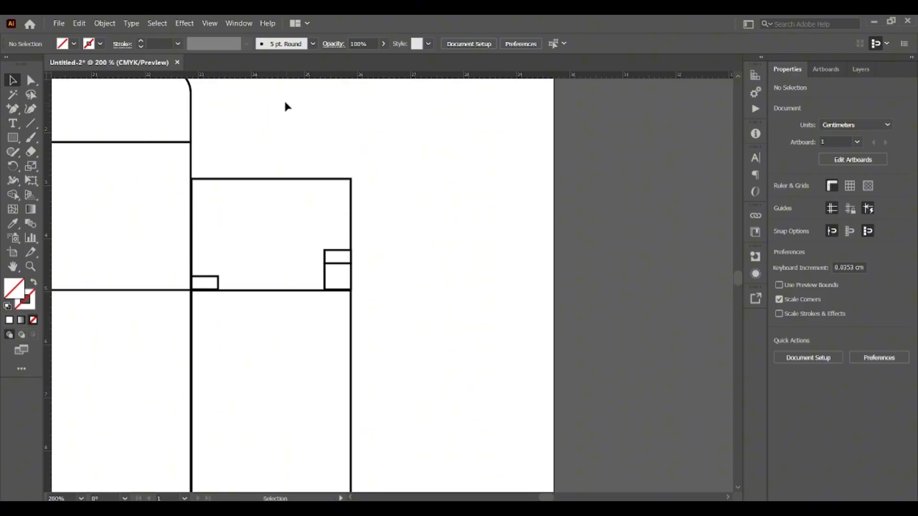
drag(266, 78, 289, 249)
drag(274, 77, 277, 261)
drag(279, 79, 287, 276)
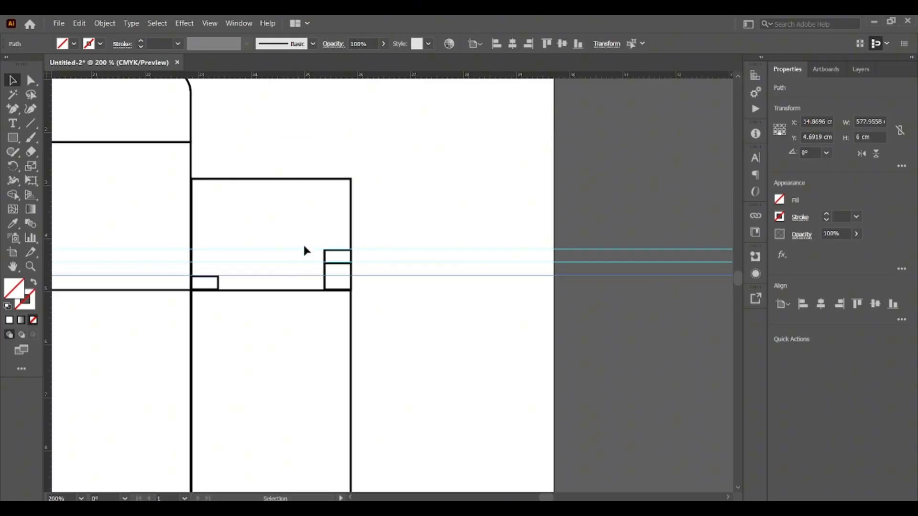
Delete the three small helper shapes inside the flap, keeping the guides.
click(219, 283)
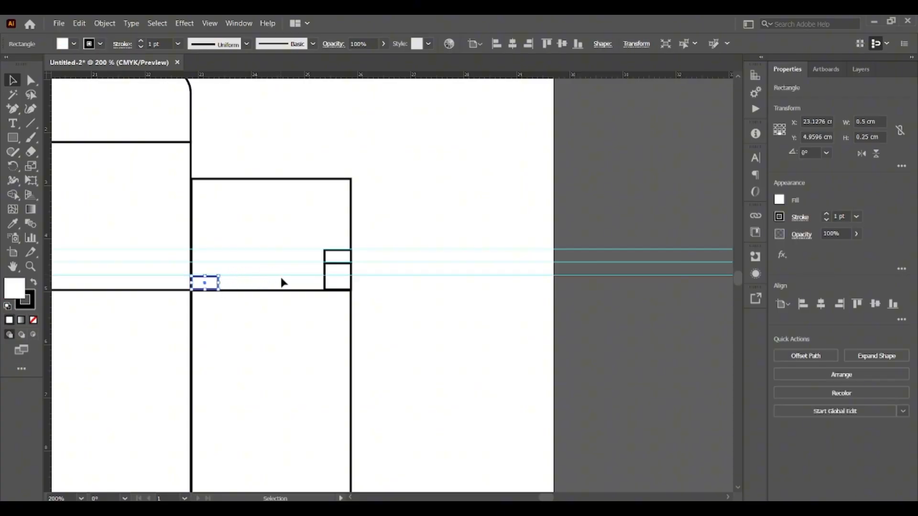
key(Delete)
click(330, 287)
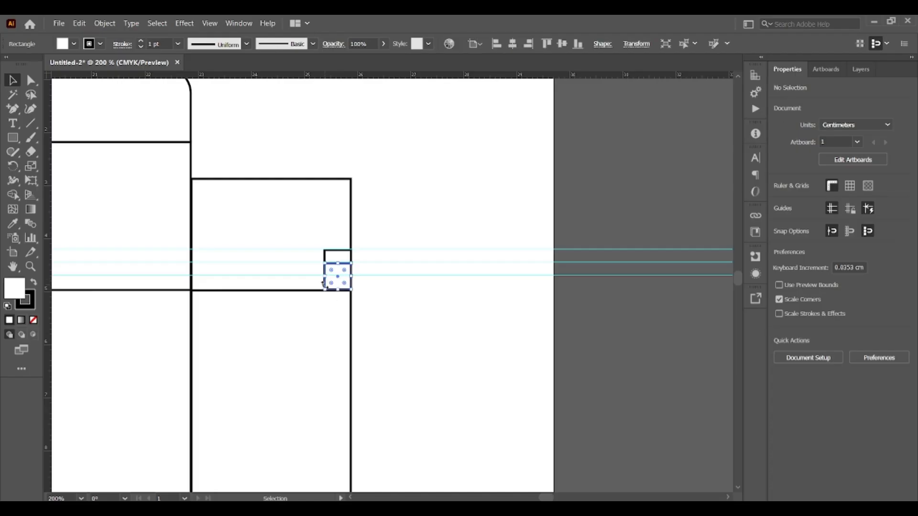
key(Delete)
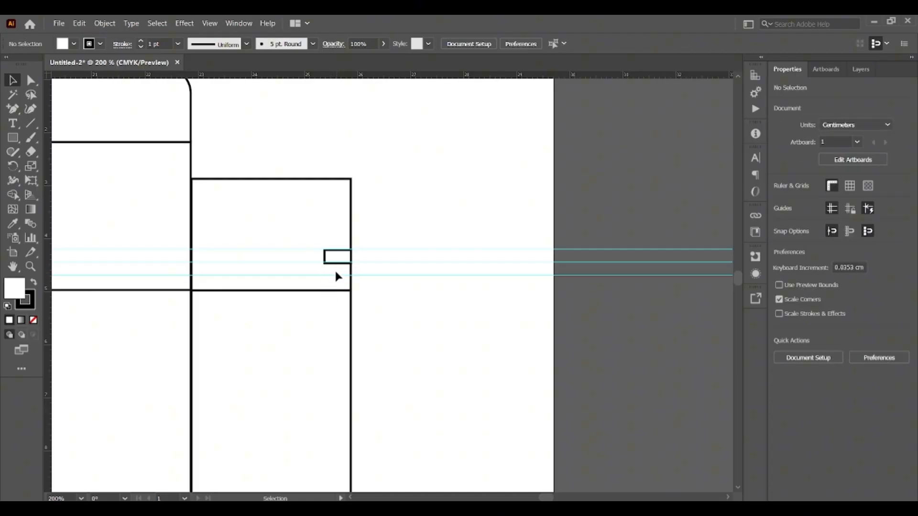
click(325, 256)
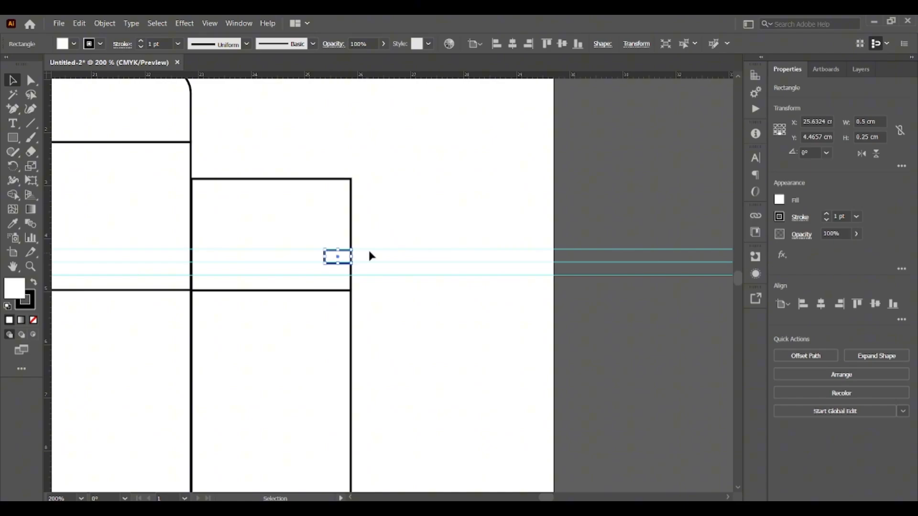
key(Delete)
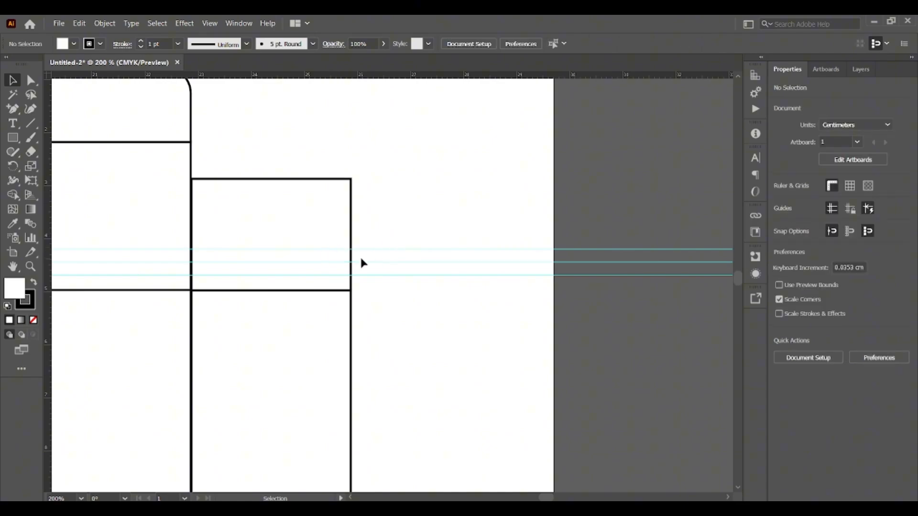
Select the three horizontal guides and lock them in place.
drag(270, 266, 275, 287)
click(394, 264)
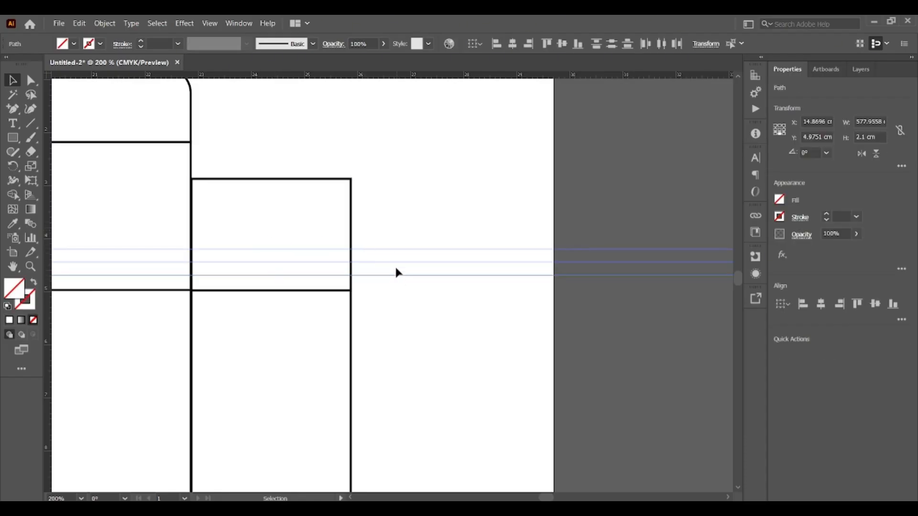
right_click(390, 249)
click(428, 353)
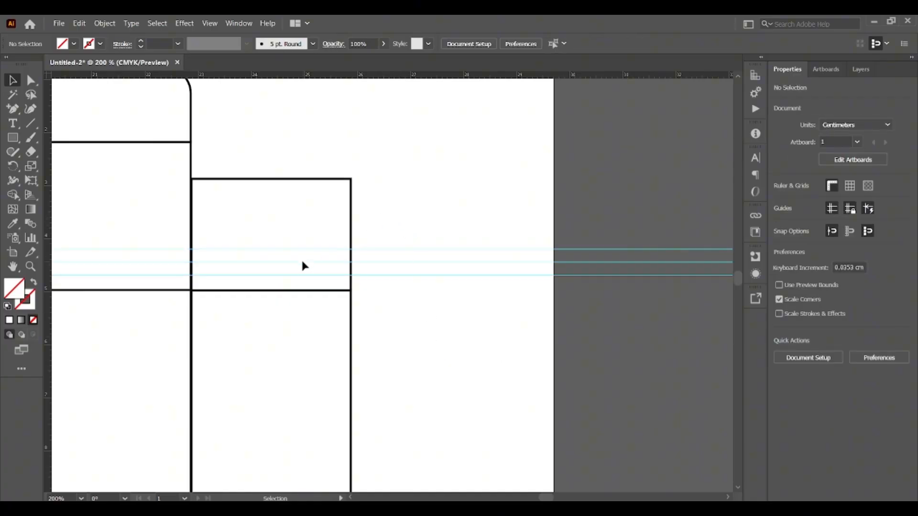
Add anchor points on the flap's right edge at the upper and middle guides, and on its left edge at the middle and lower guides.
click(12, 109)
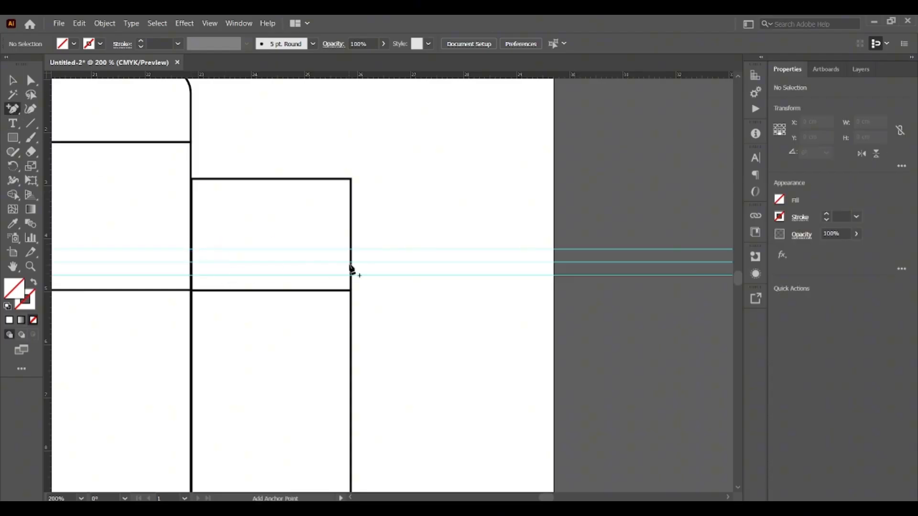
click(352, 252)
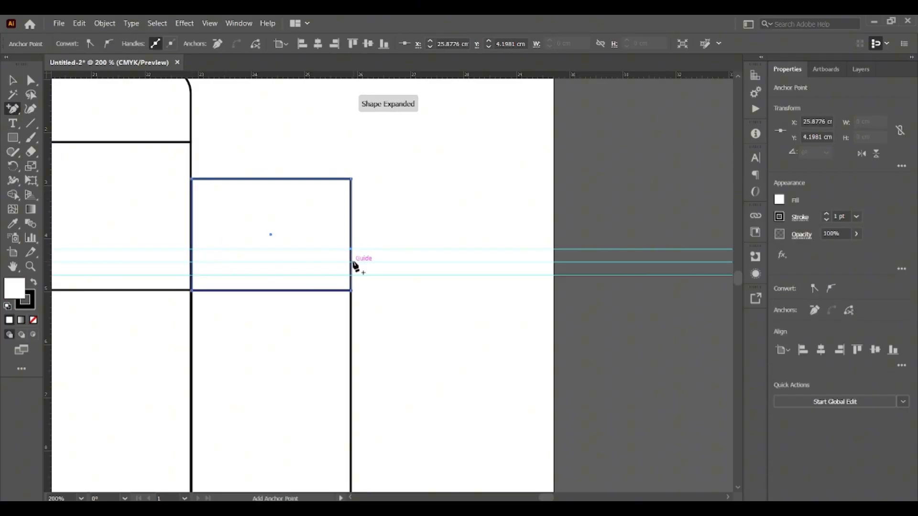
click(352, 262)
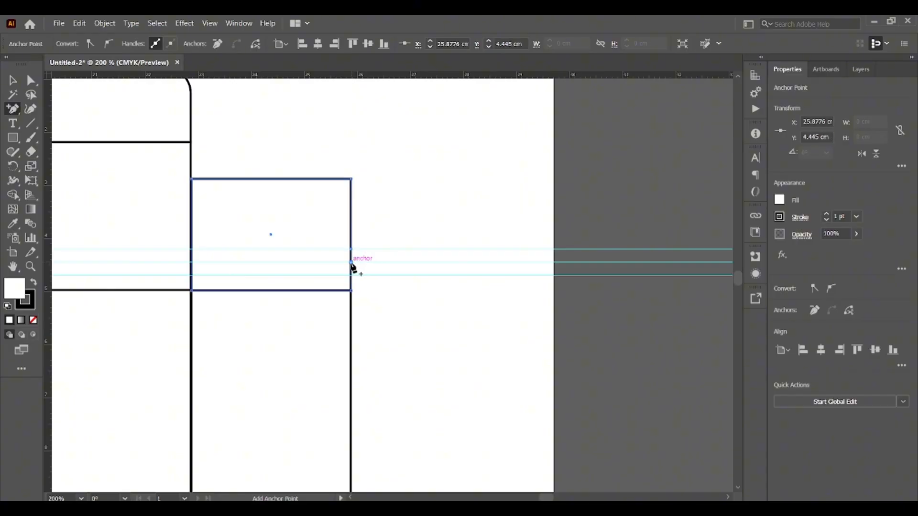
click(191, 262)
click(191, 275)
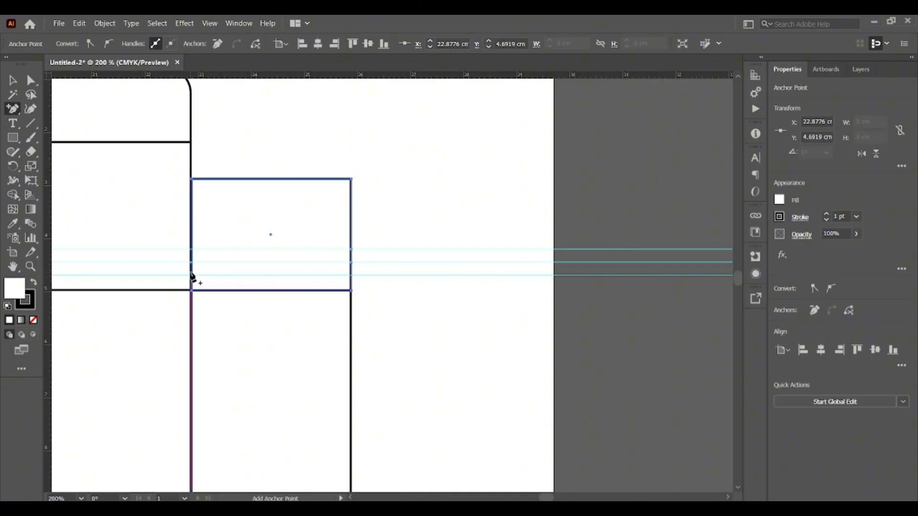
Taper the flap's left side by moving its middle-guide anchor inward to X 23.2304 cm and its top-left corner to X 23.5832 cm.
click(30, 86)
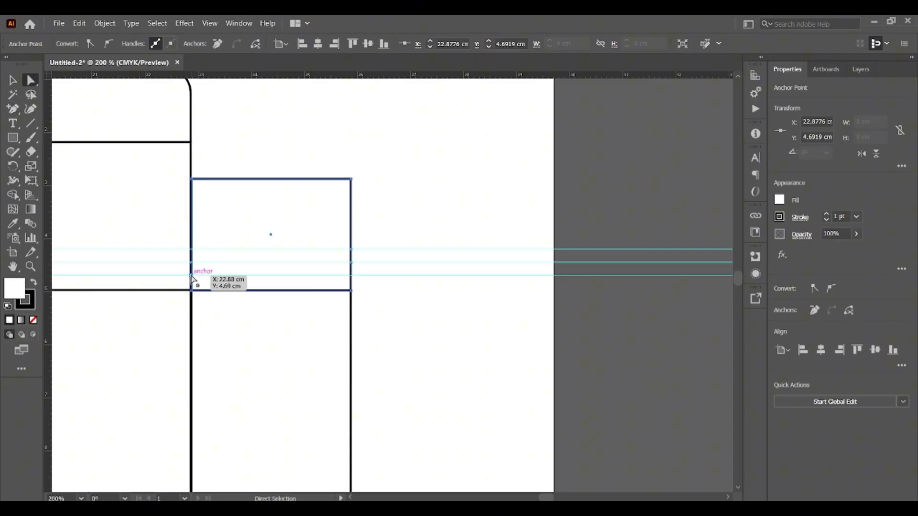
drag(192, 278, 192, 263)
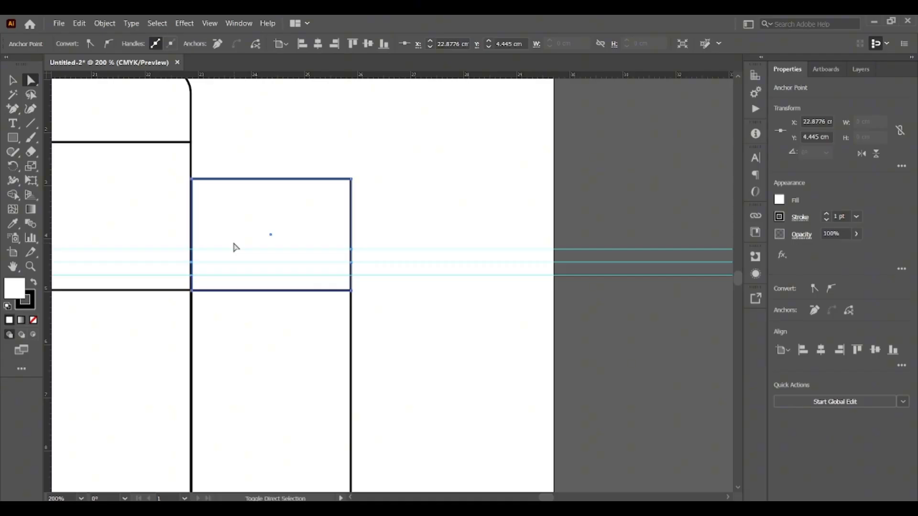
key(shift+Right)
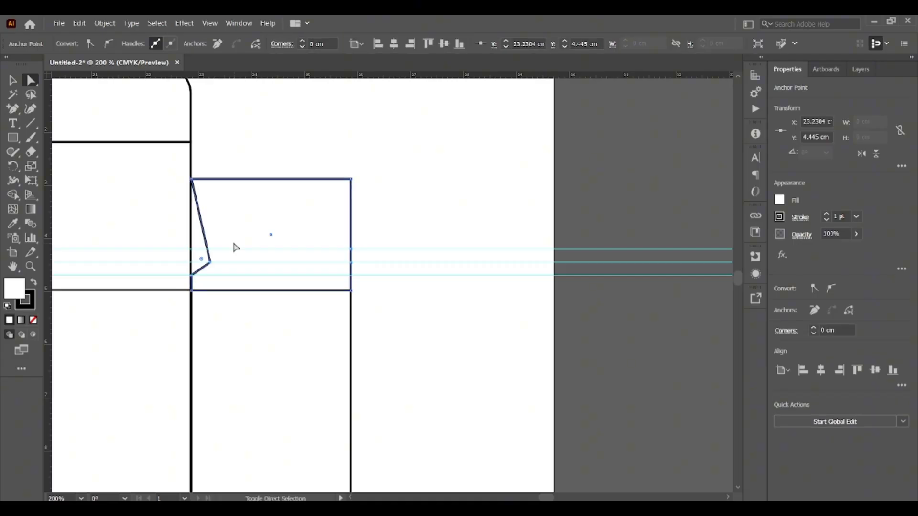
click(191, 180)
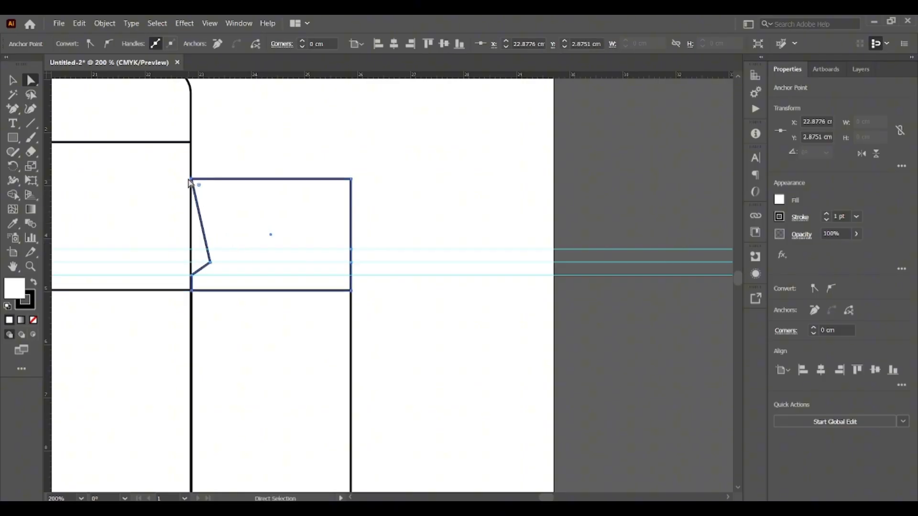
key(shift+Right)
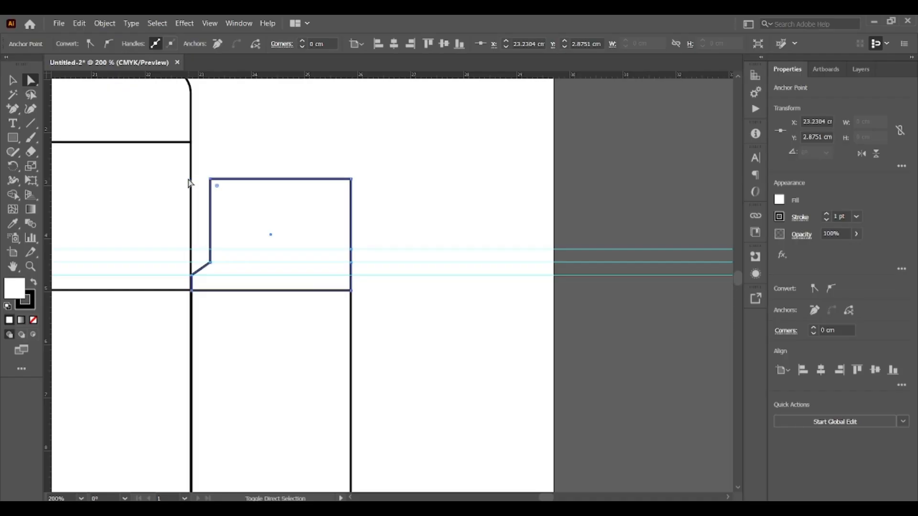
key(shift+Right)
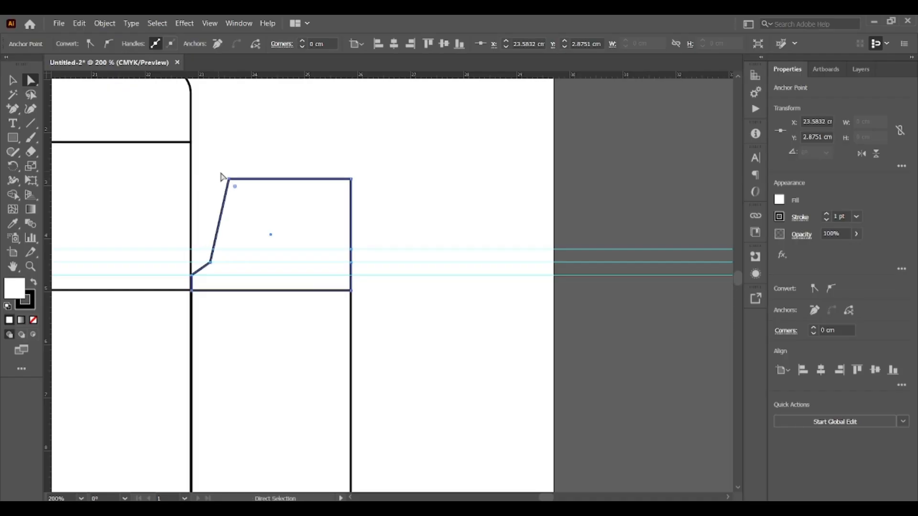
Taper the flap's right side by moving its upper-guide anchor inward to X 25.5249 cm and its top-right corner to X 25.1721 cm.
click(351, 254)
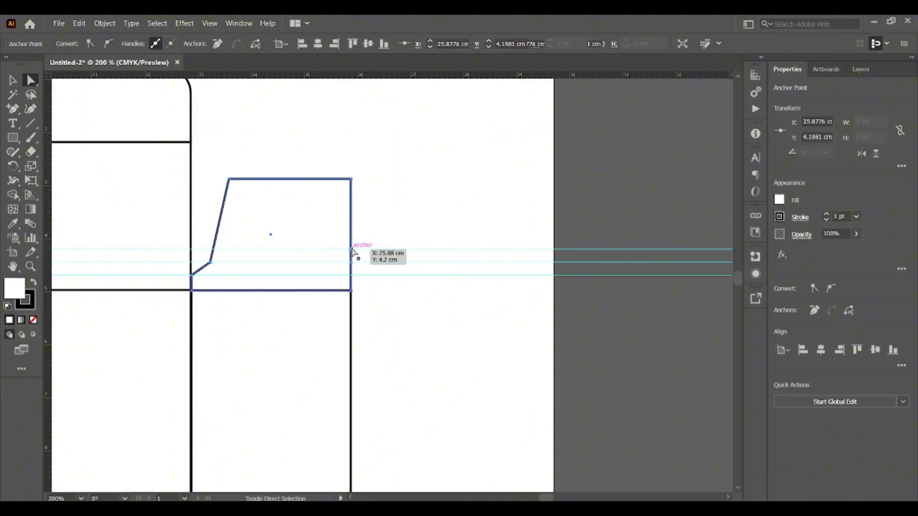
key(shift+Left)
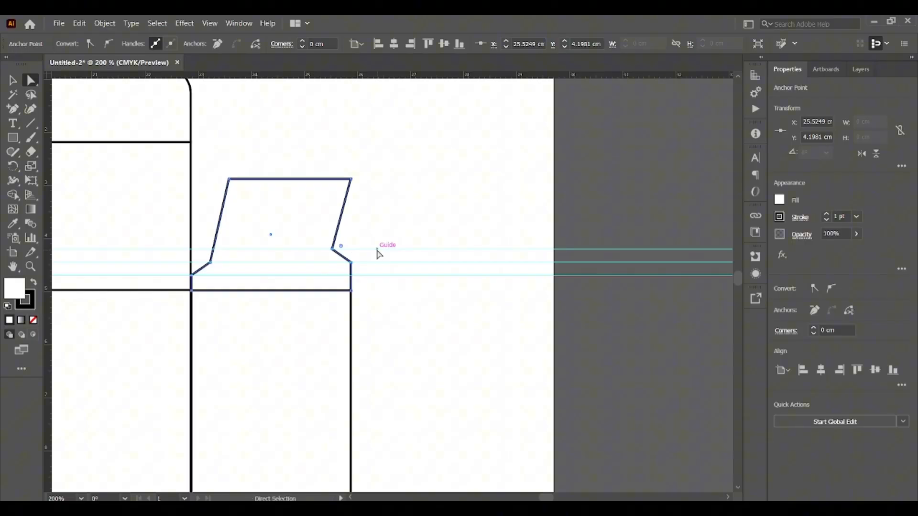
click(352, 180)
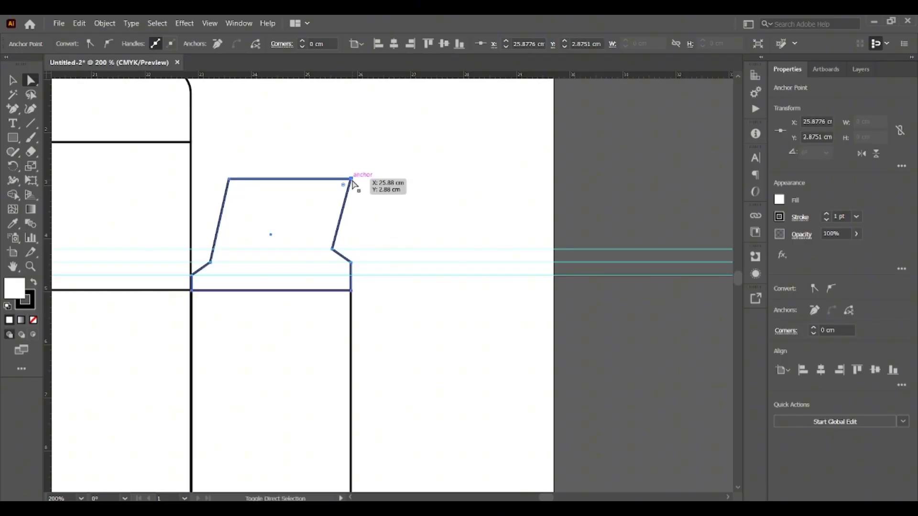
key(shift+Left)
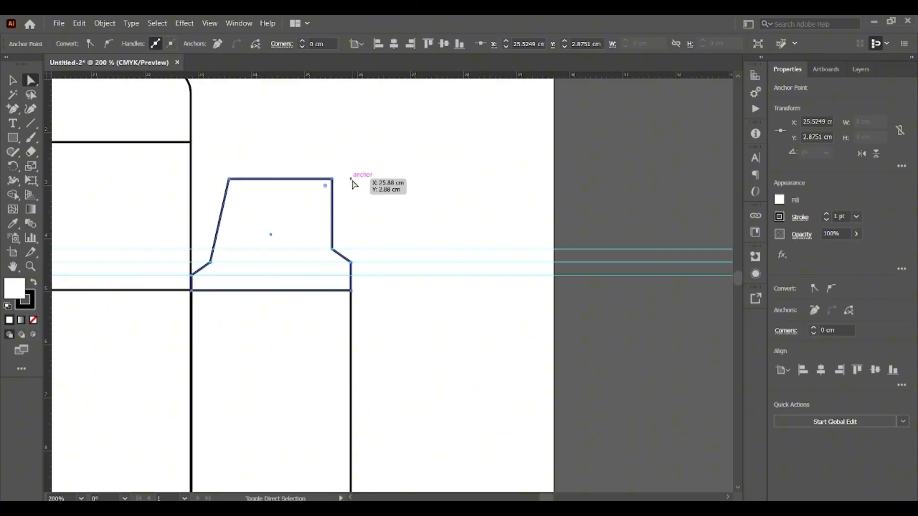
key(shift+Left)
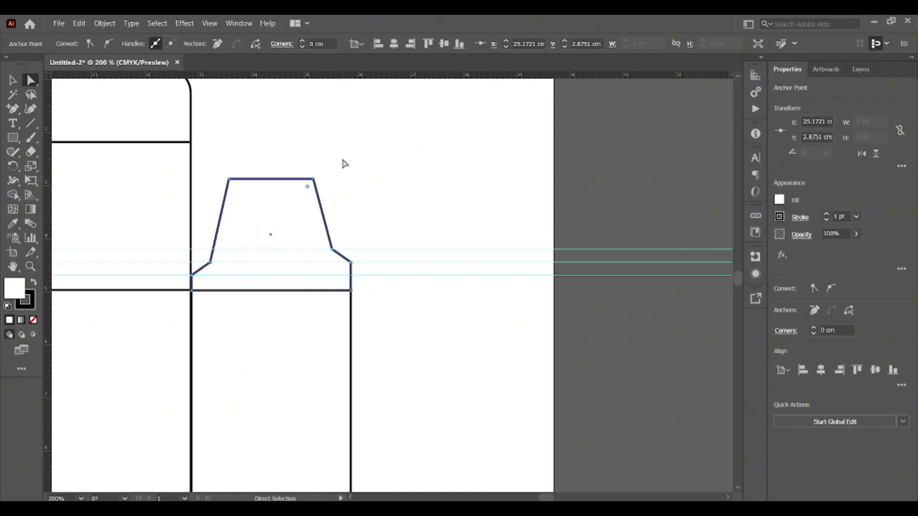
Unlock the three horizontal guides and delete them.
click(12, 81)
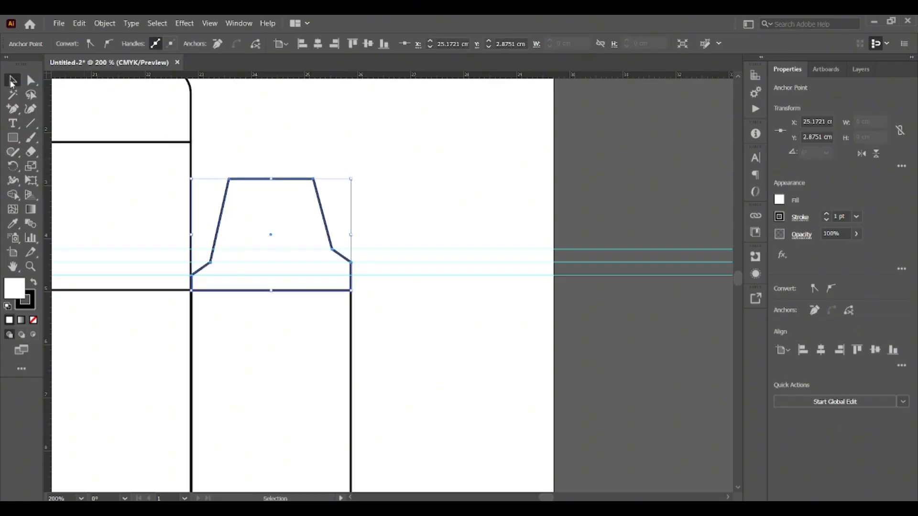
drag(383, 213, 424, 302)
right_click(401, 249)
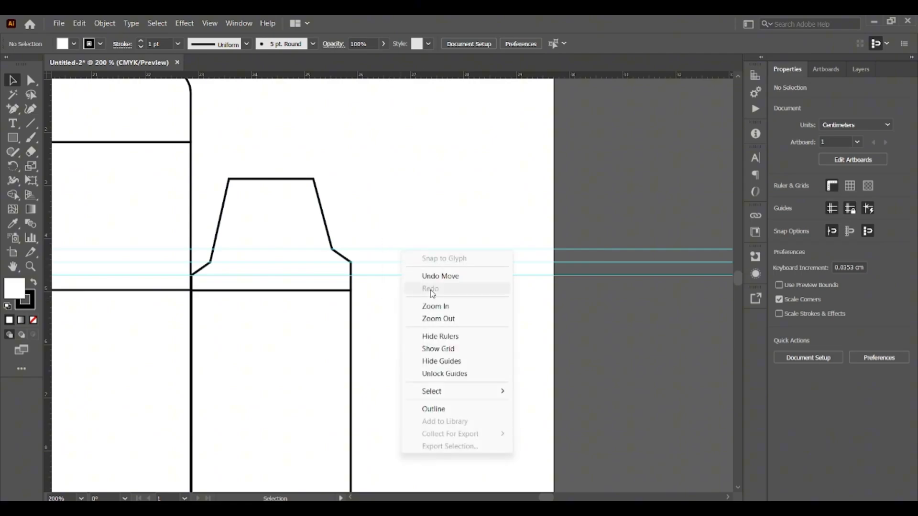
click(442, 373)
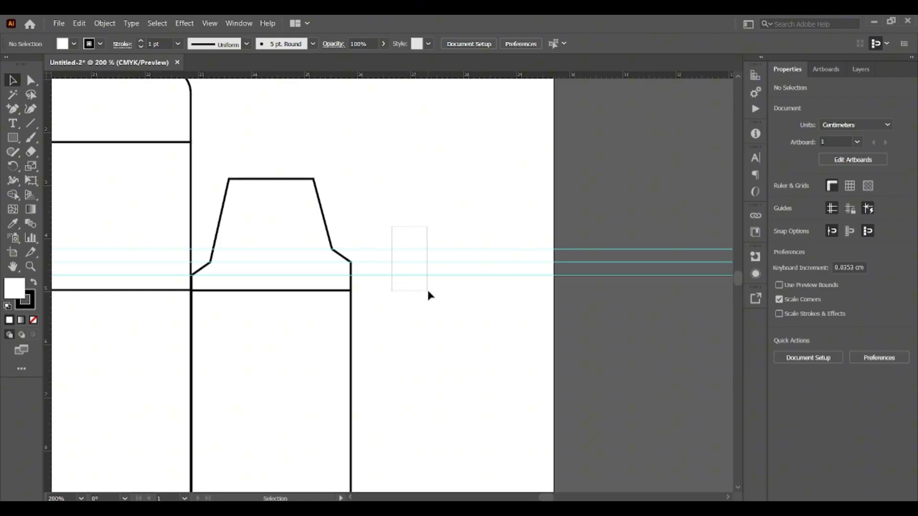
drag(428, 292, 430, 288)
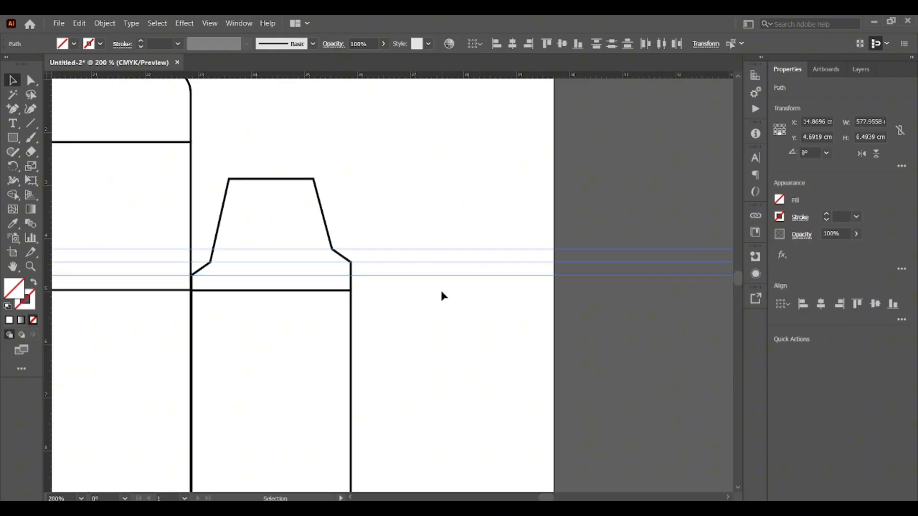
key(Delete)
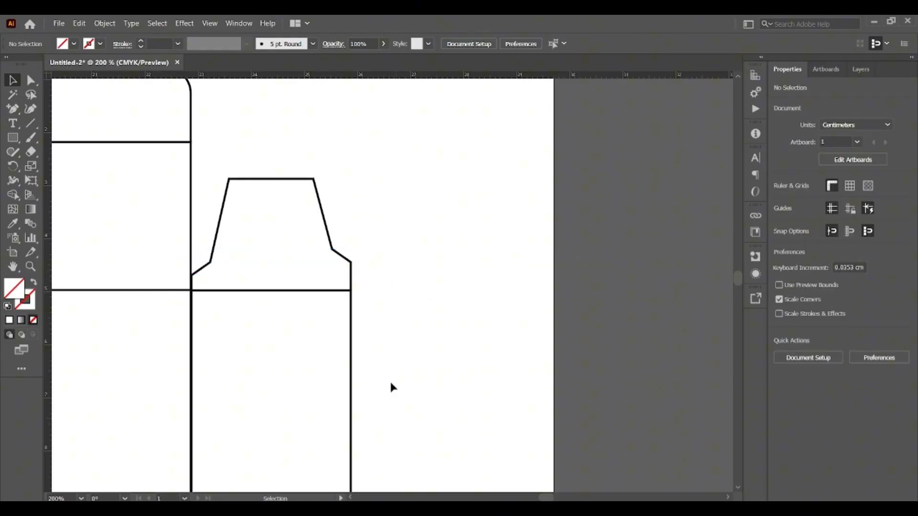
Copy the finished dust flap onto the upper edge of the other 3 cm side panel, between the two main panels.
key(ctrl+minus)
key(ctrl+minus)
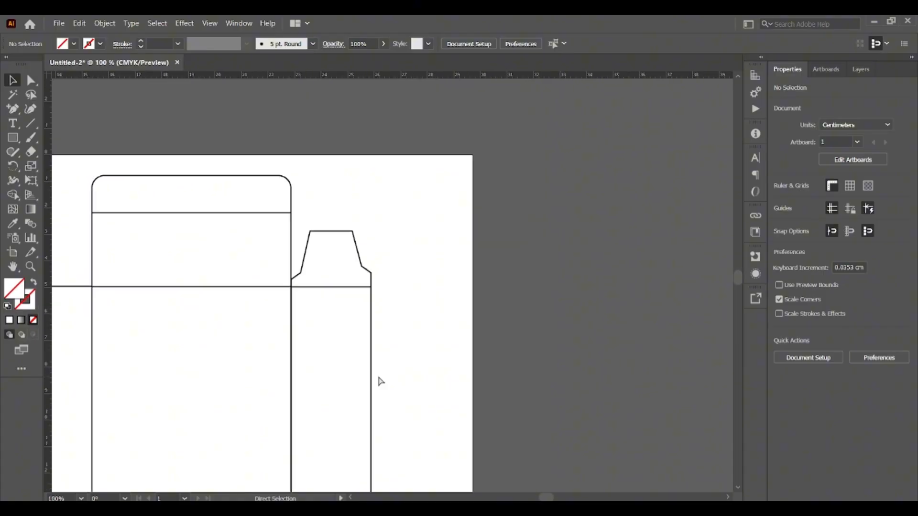
key(ctrl+minus)
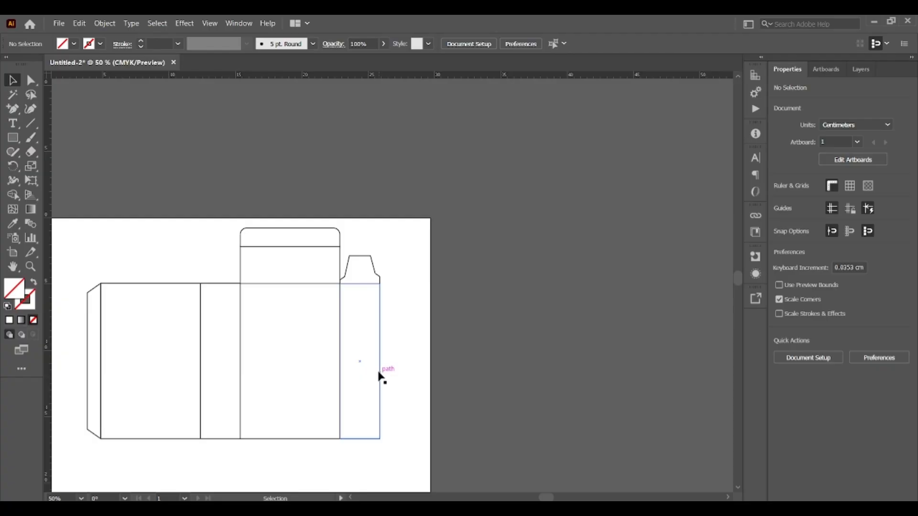
scroll(229, 294, up, 2)
scroll(291, 282, down, 3)
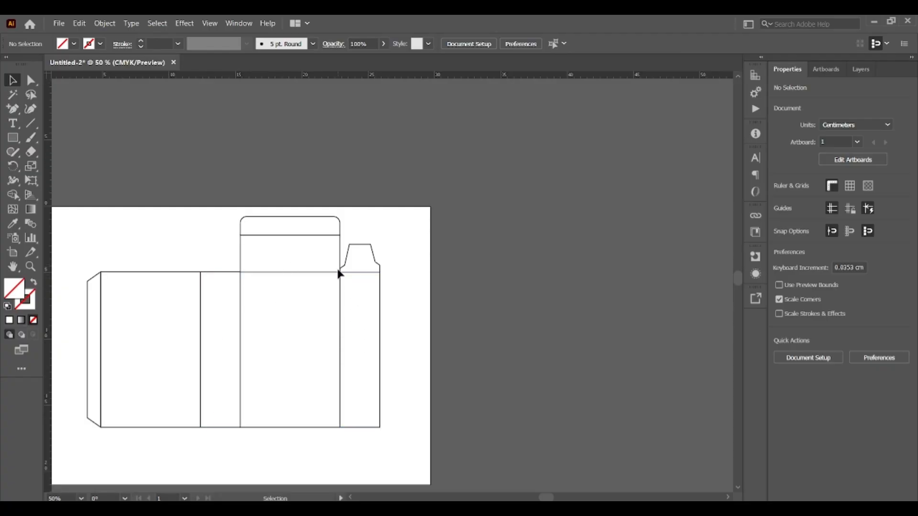
scroll(336, 262, up, 1)
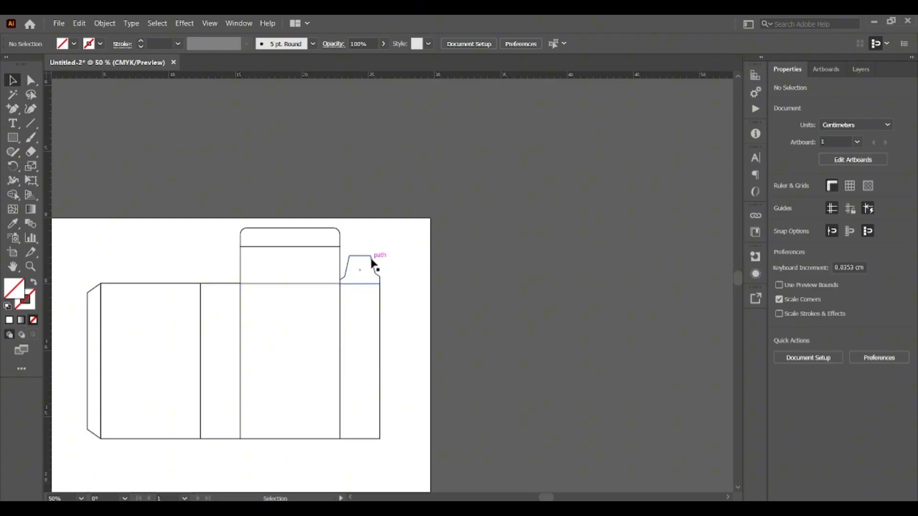
click(373, 263)
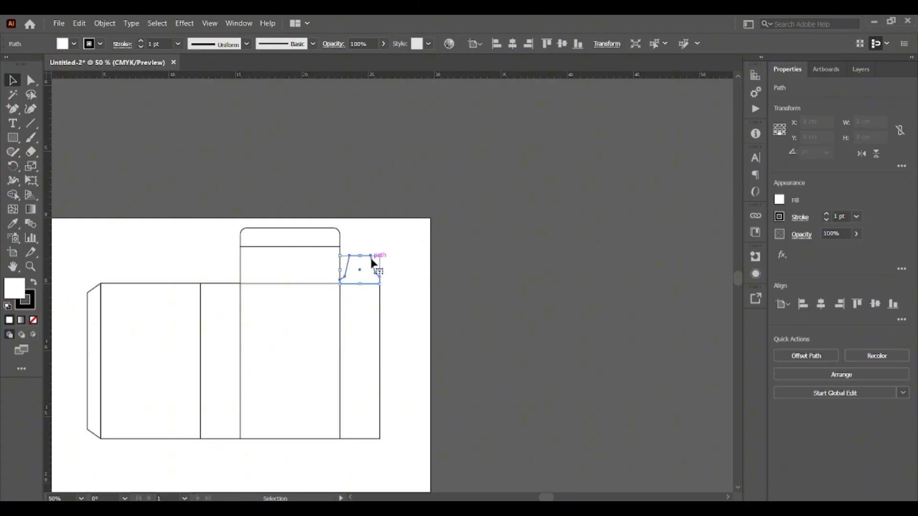
click(399, 270)
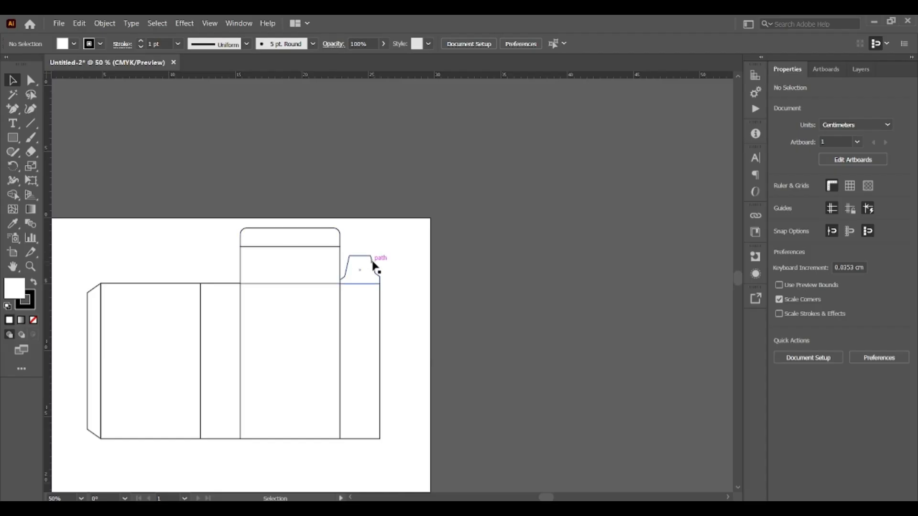
drag(376, 266, 235, 265)
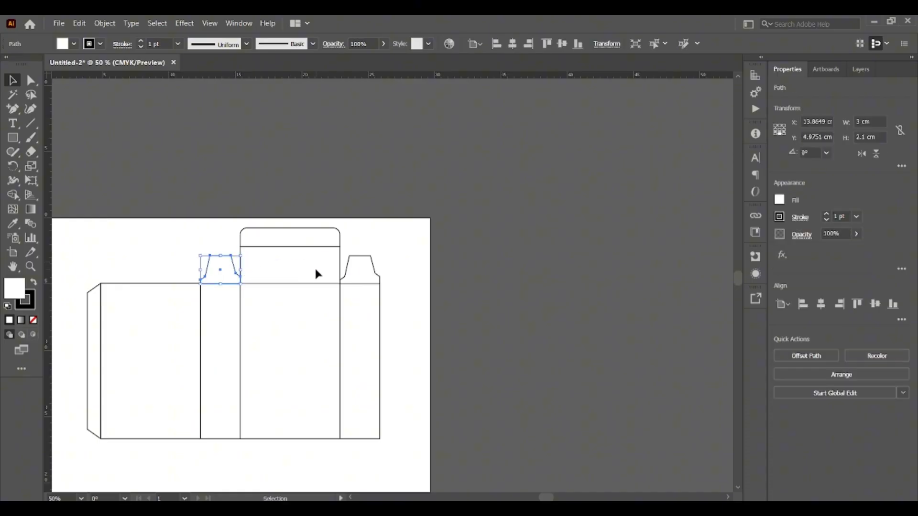
Copy the right dust flap to the lower end of its side panel, flipped vertically and aligned with the panel's bottom edge.
scroll(360, 269, down, 1)
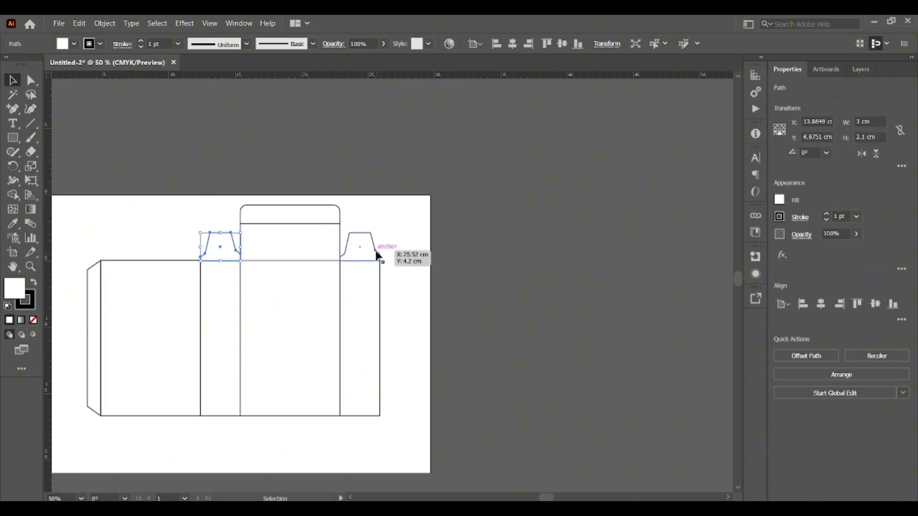
drag(377, 256, 375, 435)
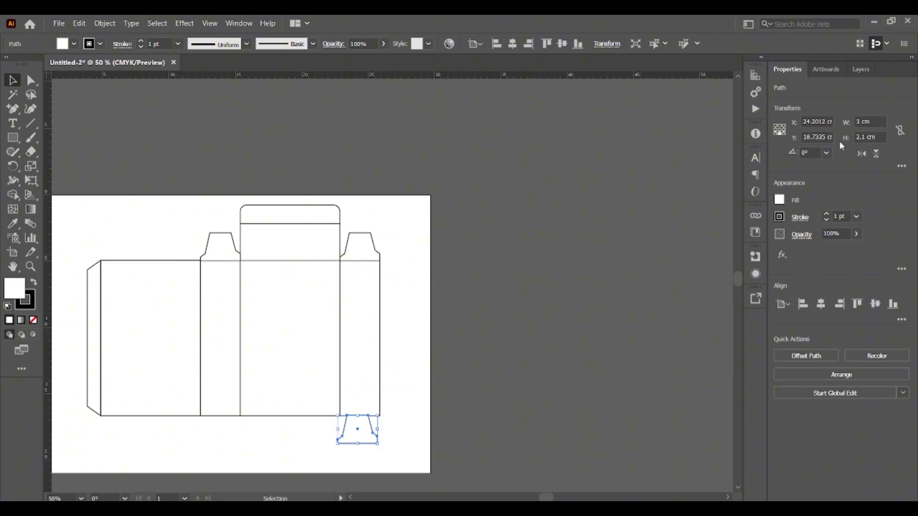
click(779, 125)
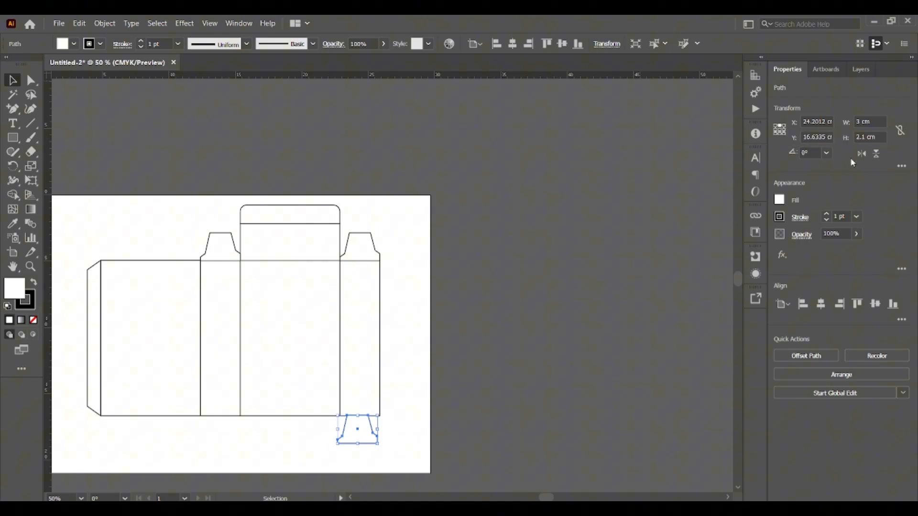
click(876, 154)
scroll(383, 325, down, 4)
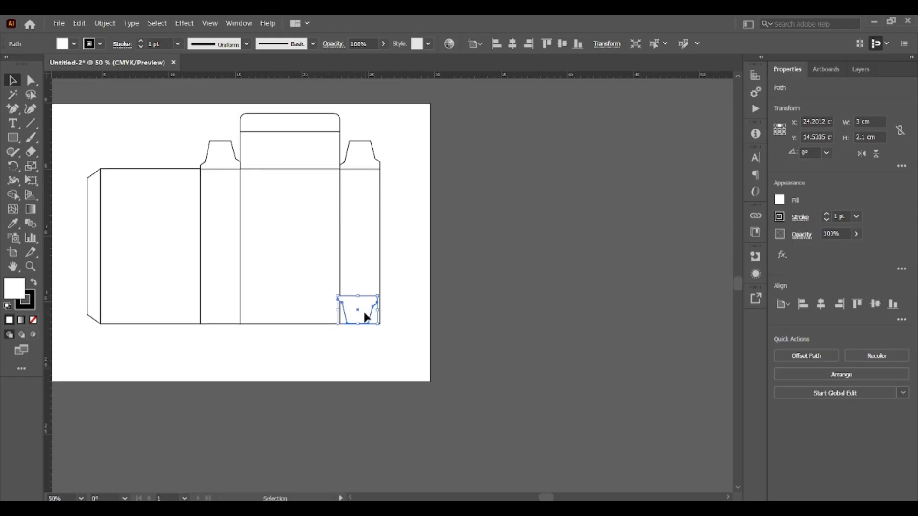
drag(362, 315, 361, 338)
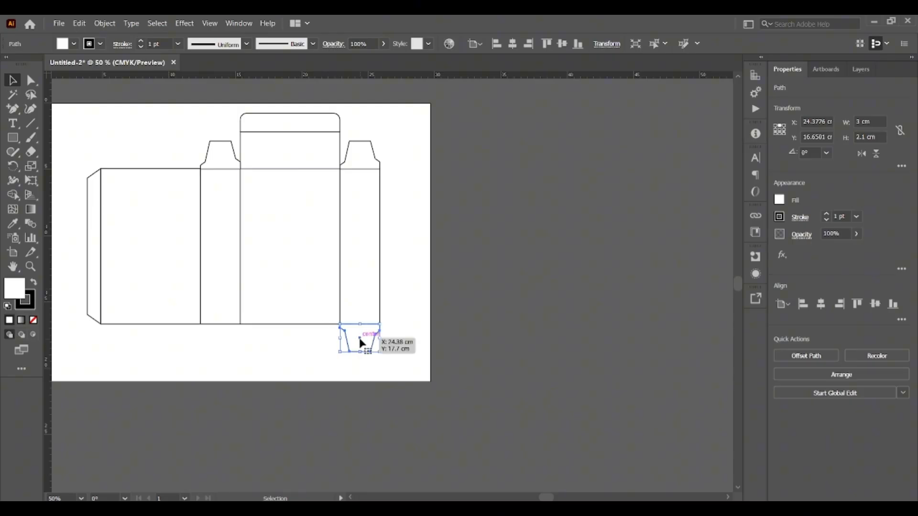
click(376, 345)
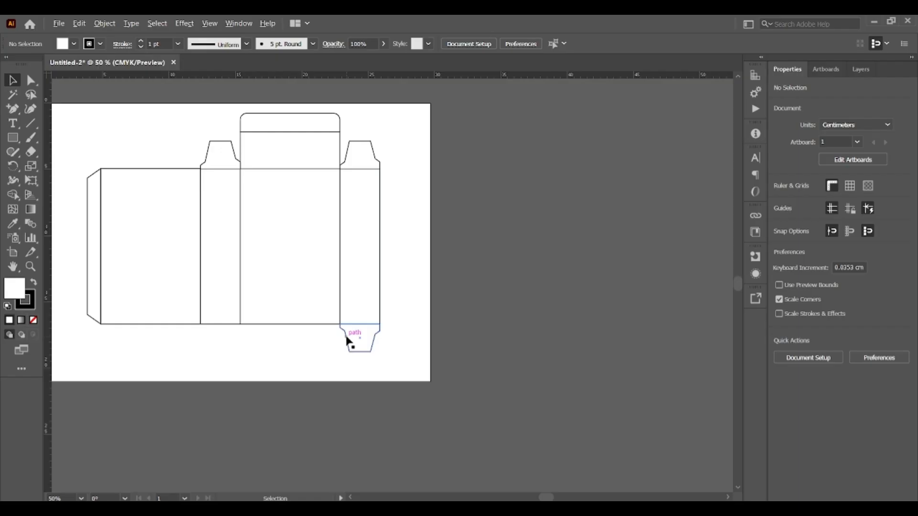
Copy the flipped dust flap onto the bottom edge of the side panel between the two main panels.
drag(348, 340, 208, 341)
scroll(271, 305, up, 3)
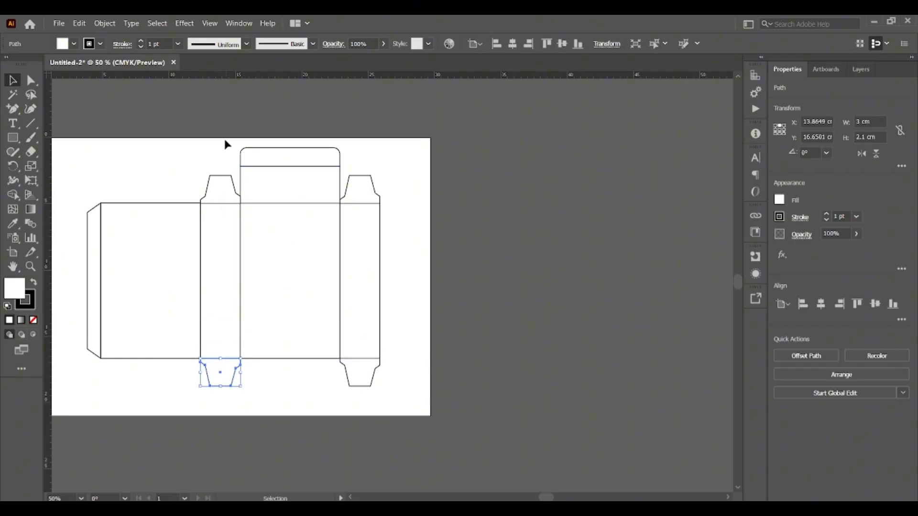
click(218, 149)
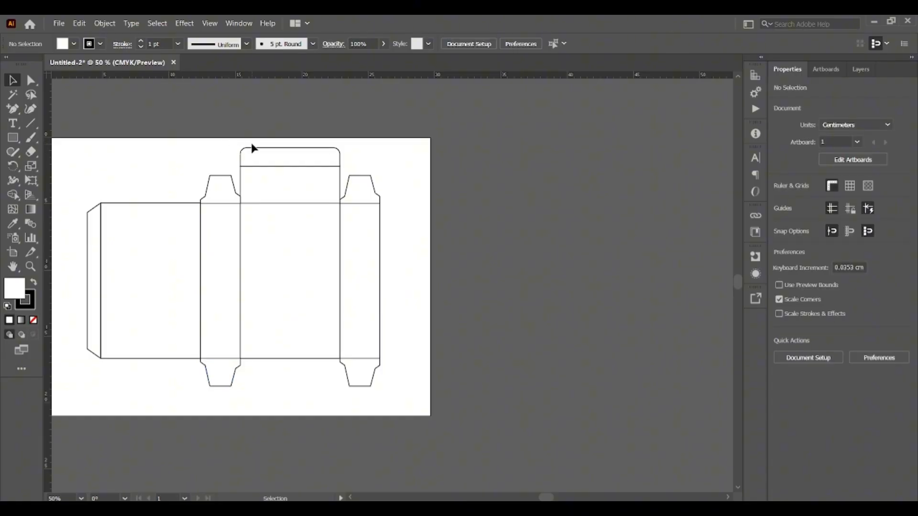
Copy the rounded closure and its adjoining panel beneath the left main panel, flipped vertically so the rounded end faces down.
drag(268, 144, 173, 380)
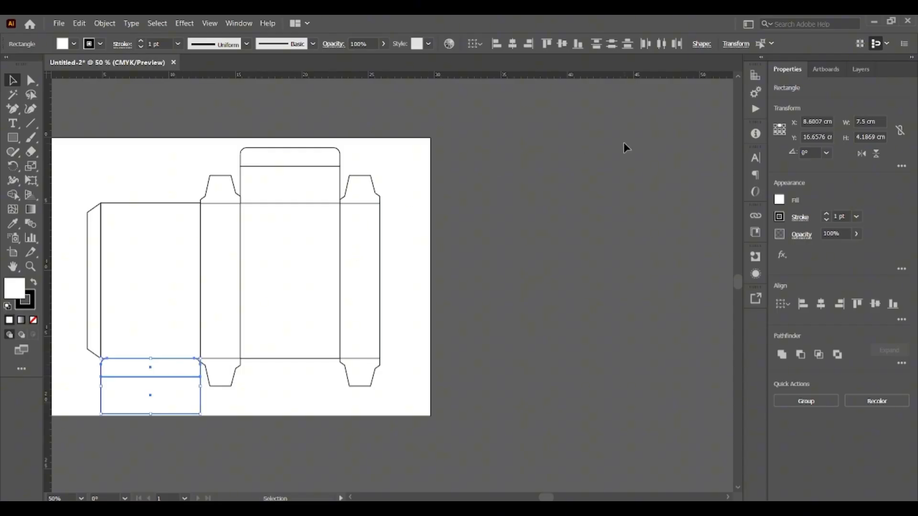
click(785, 130)
click(877, 154)
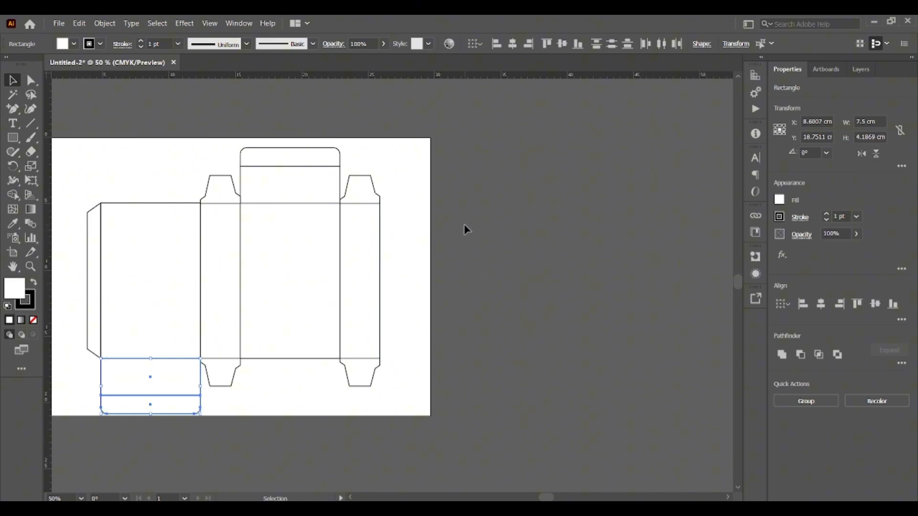
click(421, 206)
Select the entire box template and nudge it up about 0.14 cm on the artboard.
drag(65, 142, 414, 418)
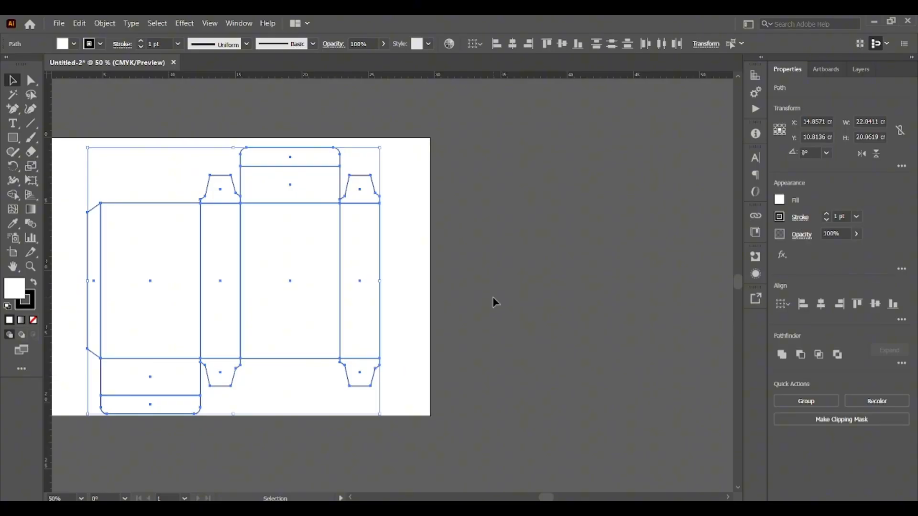
key(Up)
key(Up)
key(Up)
key(Up)
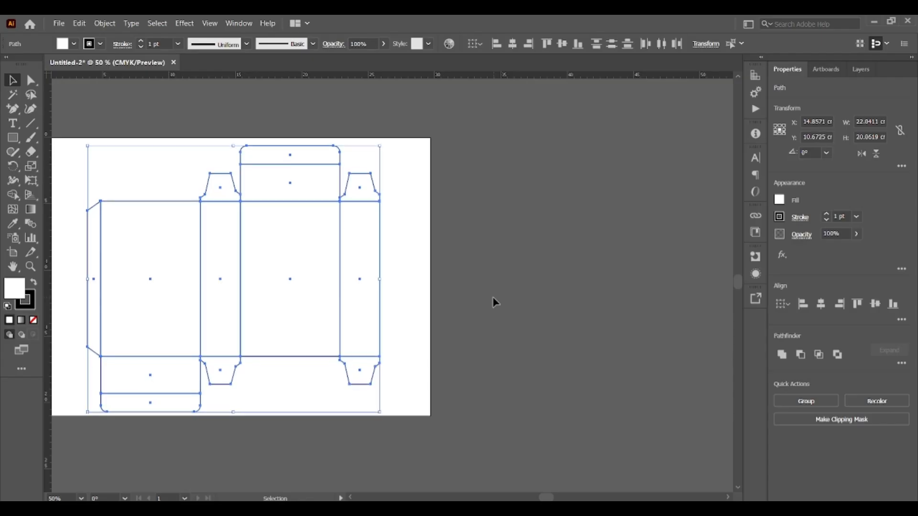
Nudge the selected box template up about another 0.11 cm on the artboard and deselect it.
key(Up)
key(Up)
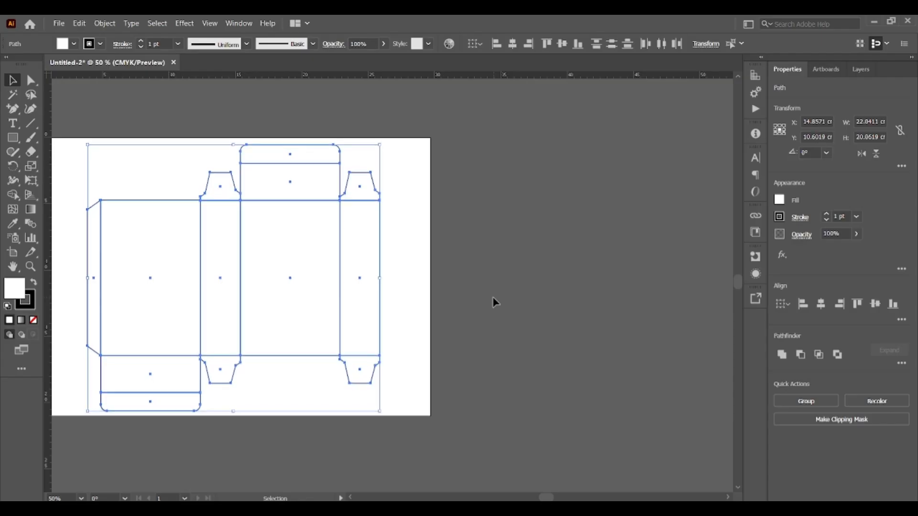
key(Up)
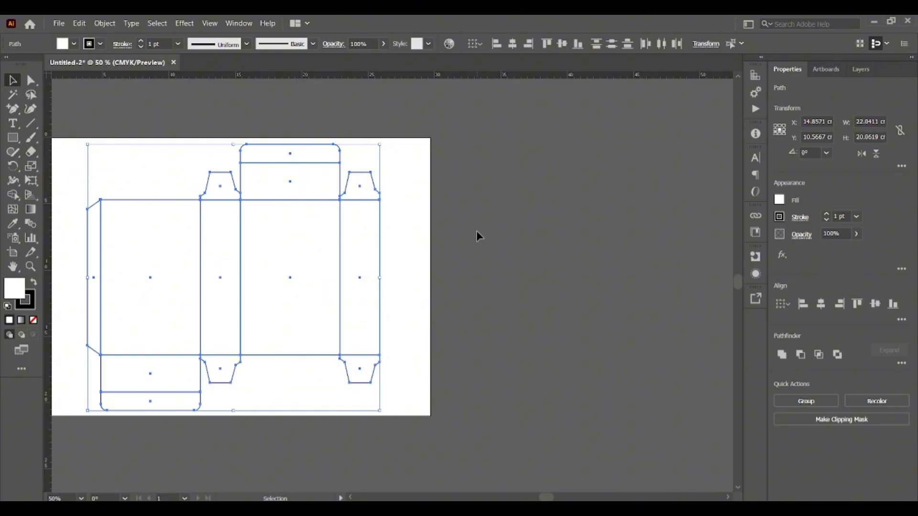
click(414, 198)
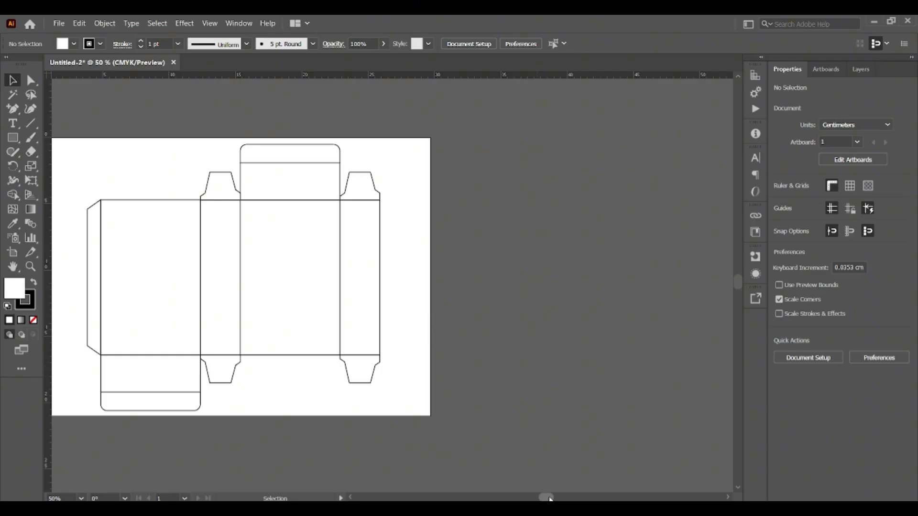
scroll(351, 324, left, 5)
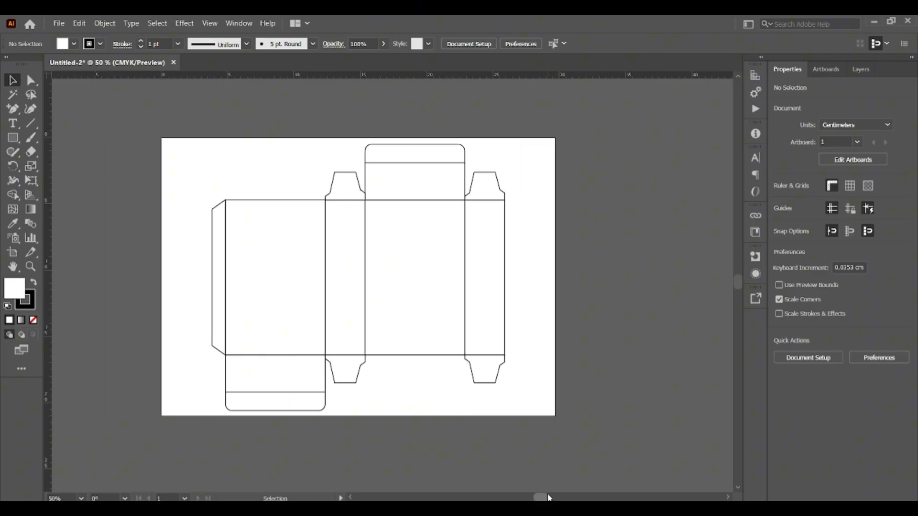
scroll(526, 472, right, 2)
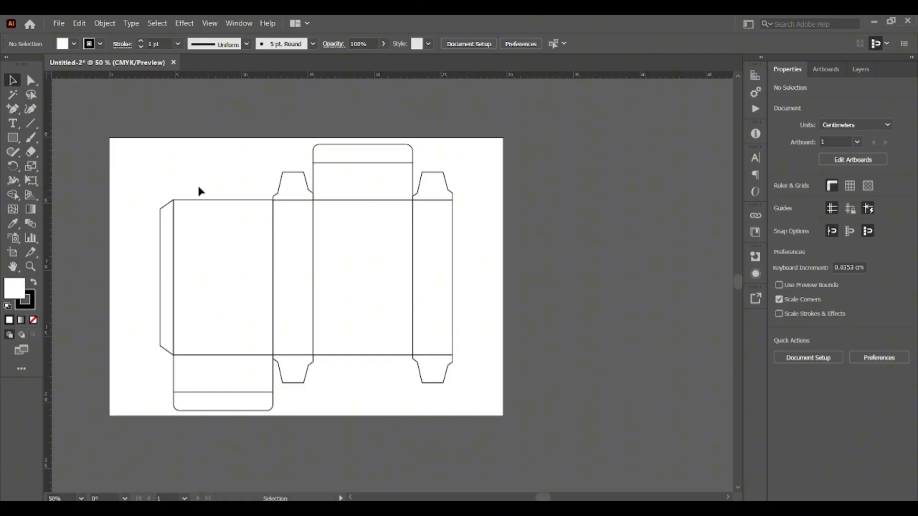
drag(129, 143, 490, 418)
click(563, 343)
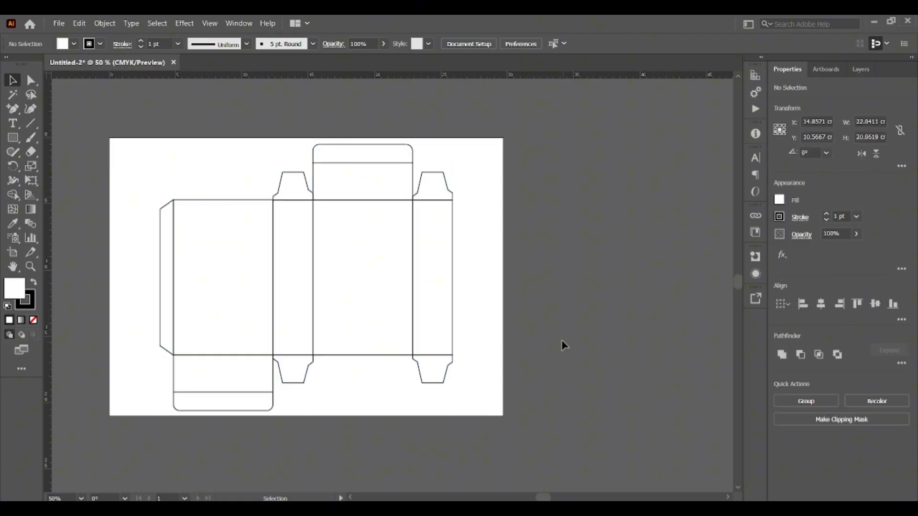